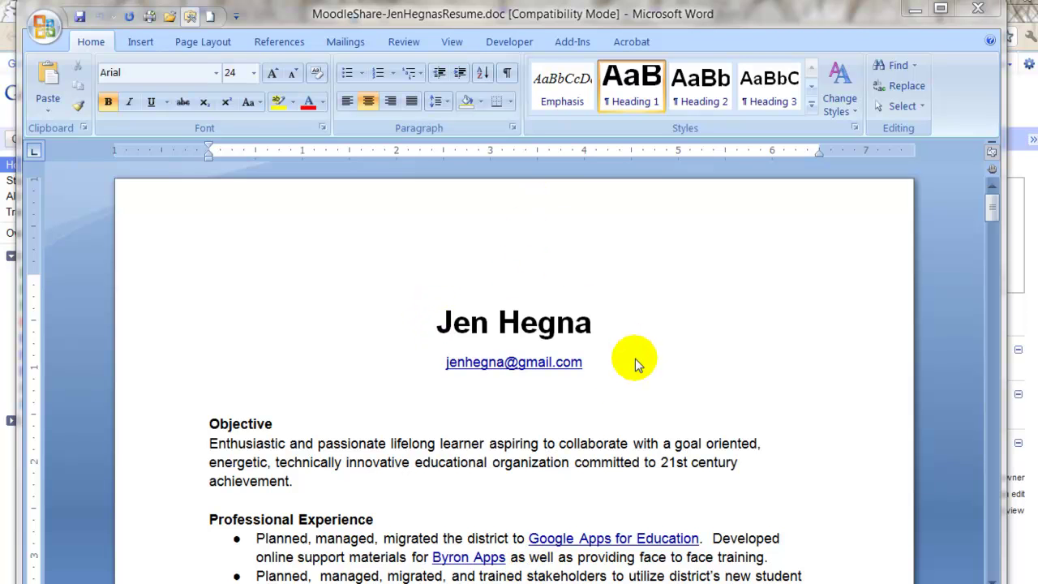
Step: Save a Word 97-2003 copy of the resume to the Desktop and close Word
scroll(641, 390, down, 1)
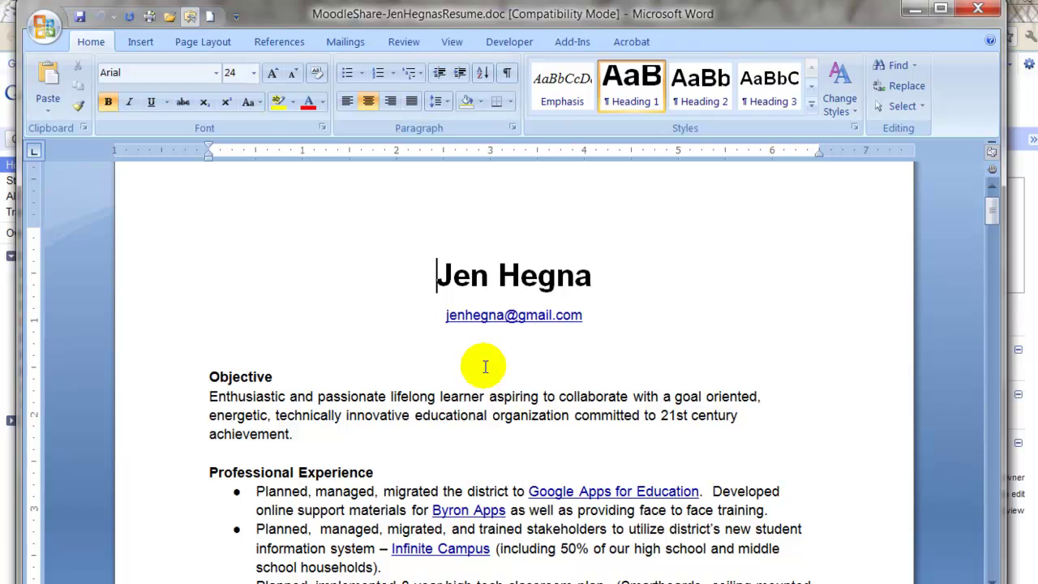
scroll(477, 387, down, 3)
scroll(479, 389, down, 8)
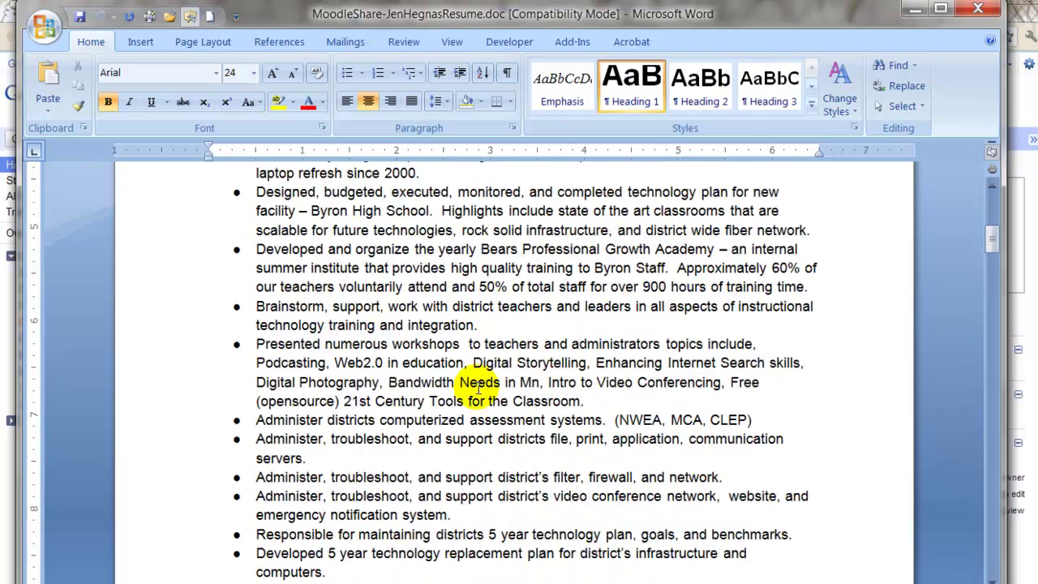
scroll(479, 389, down, 12)
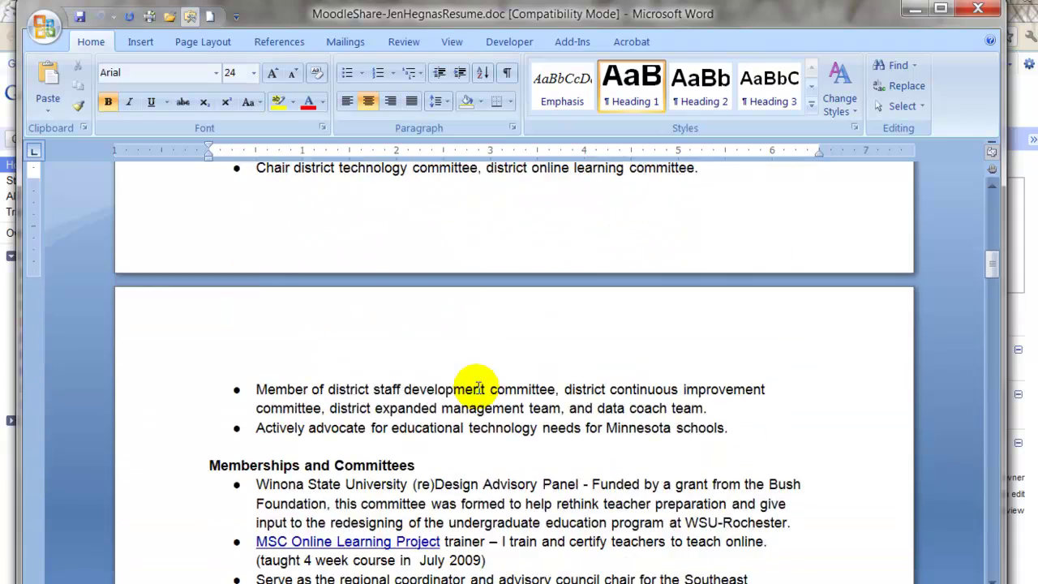
scroll(480, 387, up, 20)
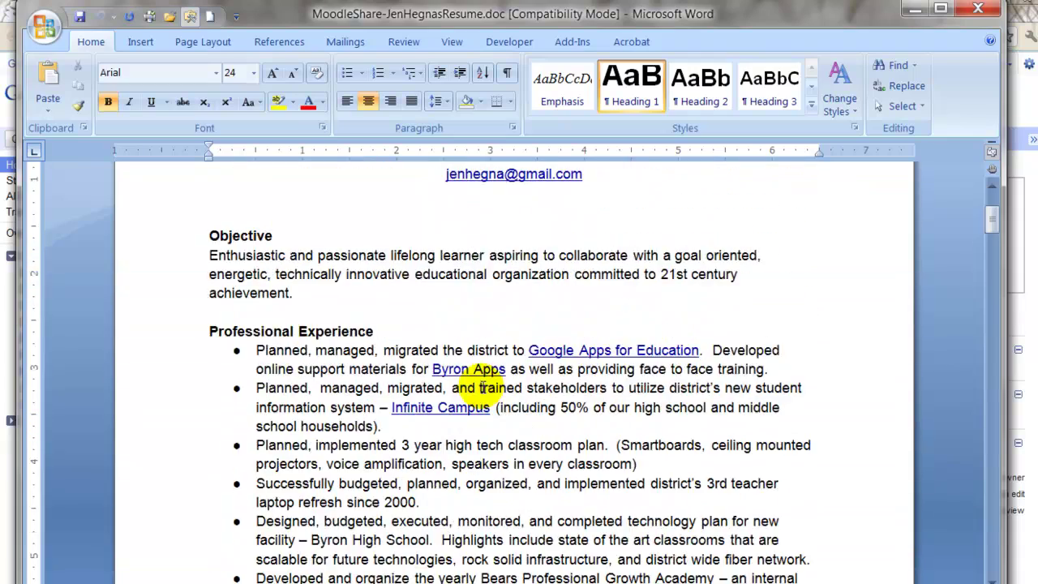
click(47, 30)
click(73, 227)
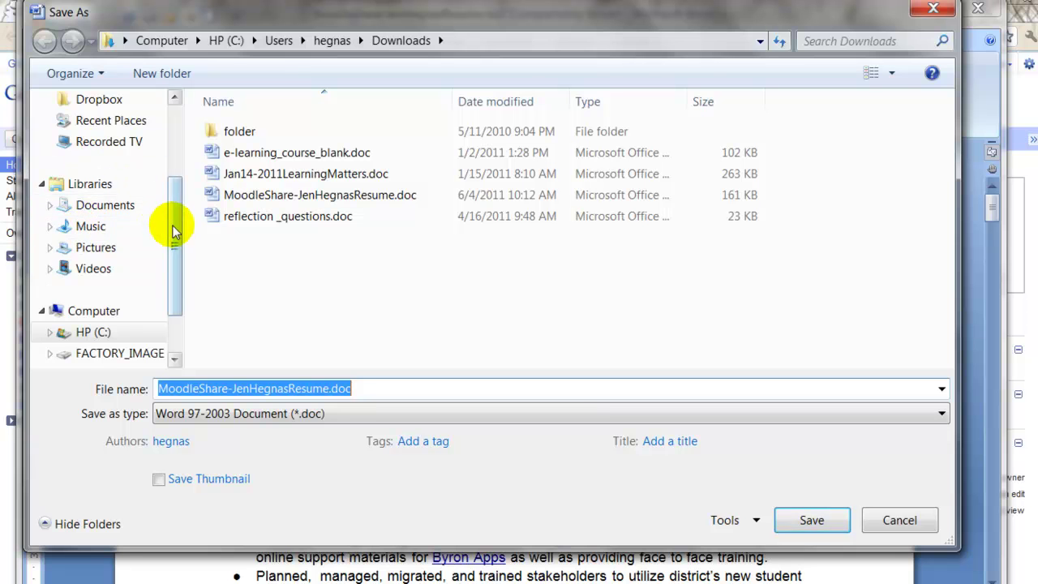
drag(173, 225, 176, 170)
click(103, 165)
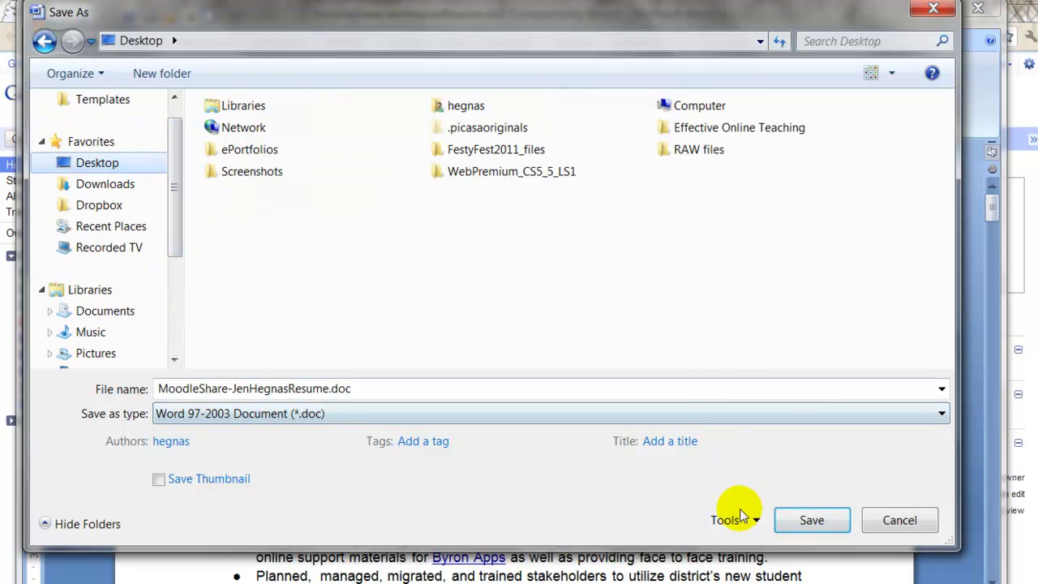
click(791, 524)
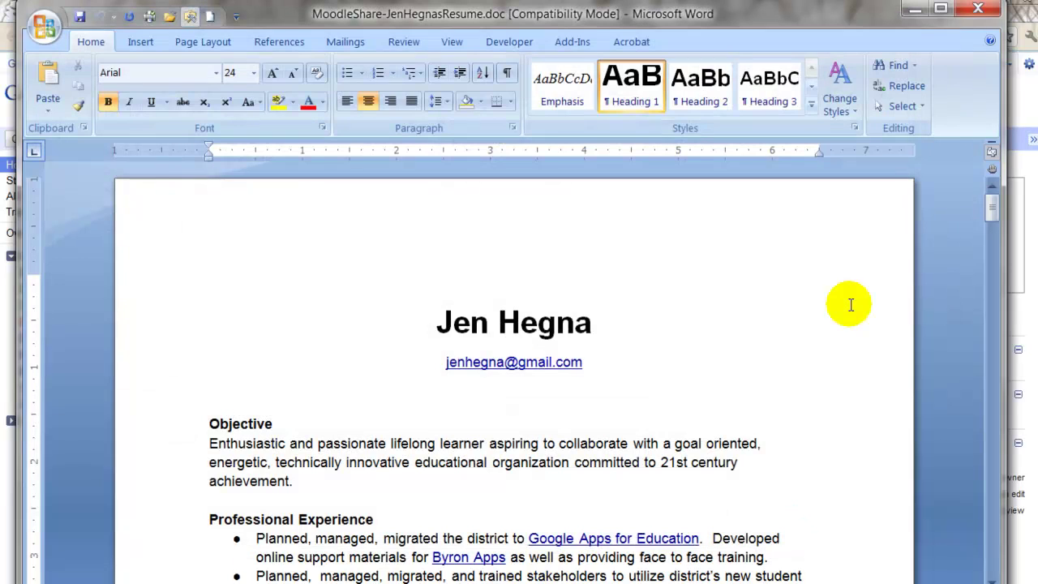
click(979, 11)
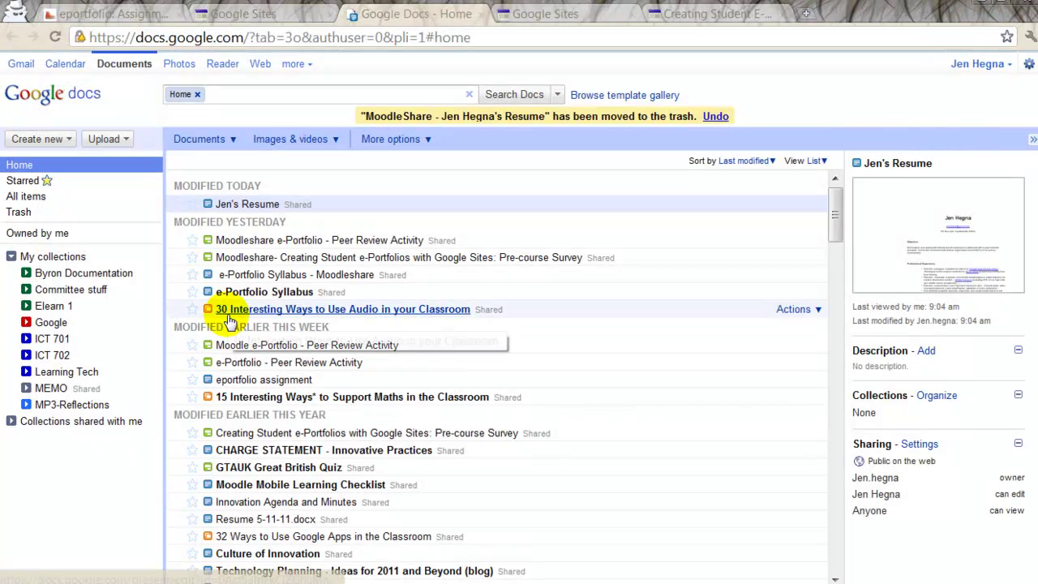
Step: From Google Docs home, choose Upload > Files and select the resume .doc on the Desktop
click(126, 65)
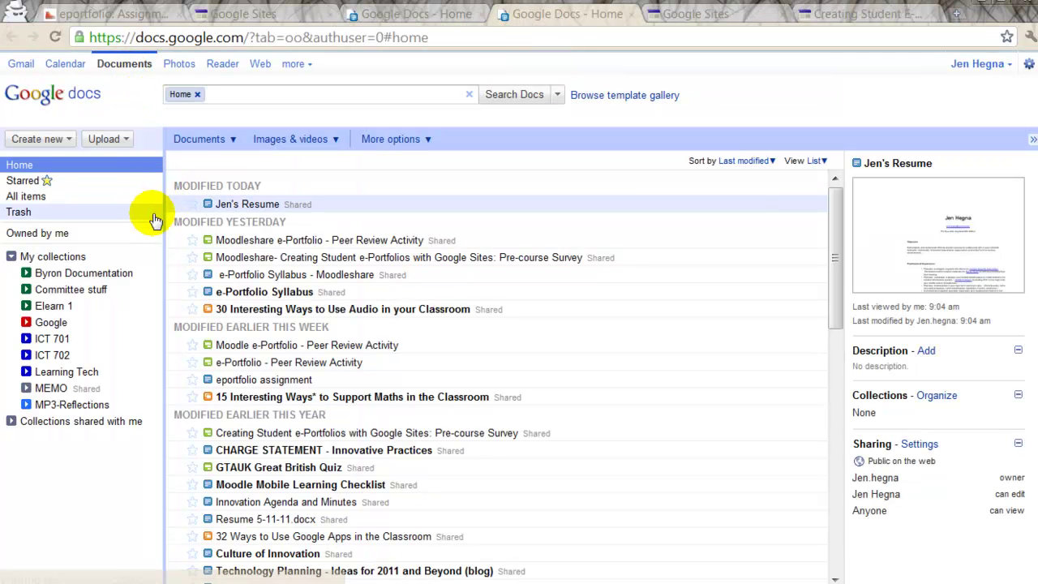
click(127, 140)
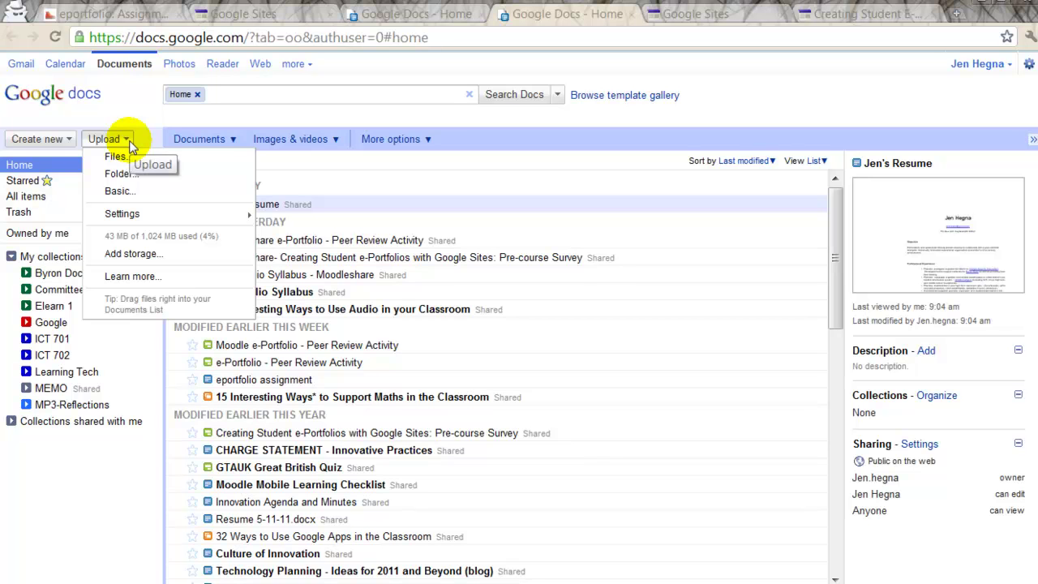
click(120, 157)
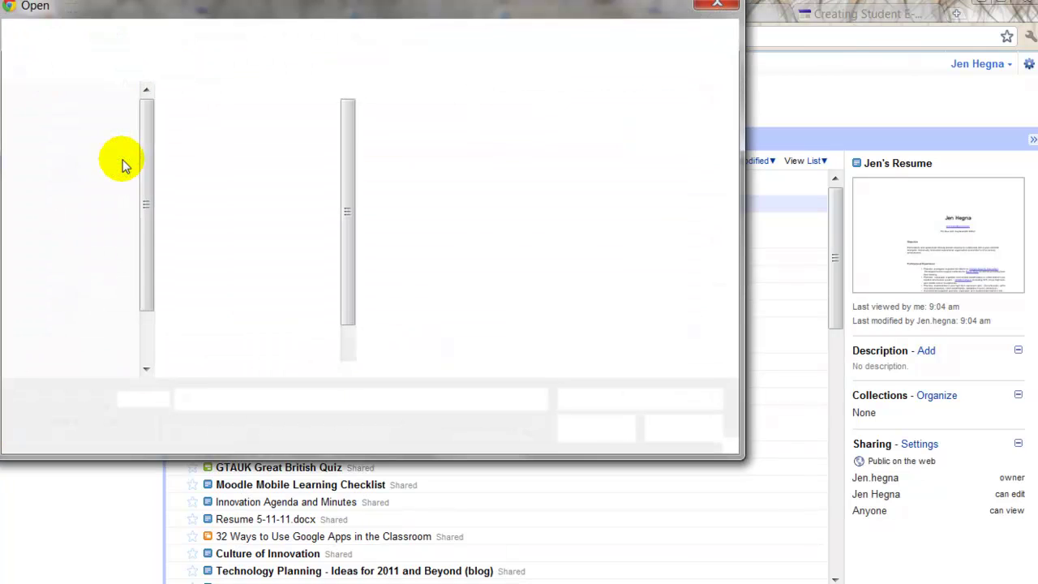
mouse_move(348, 214)
mouse_down()
mouse_move(344, 296)
mouse_move(343, 157)
mouse_up()
click(79, 125)
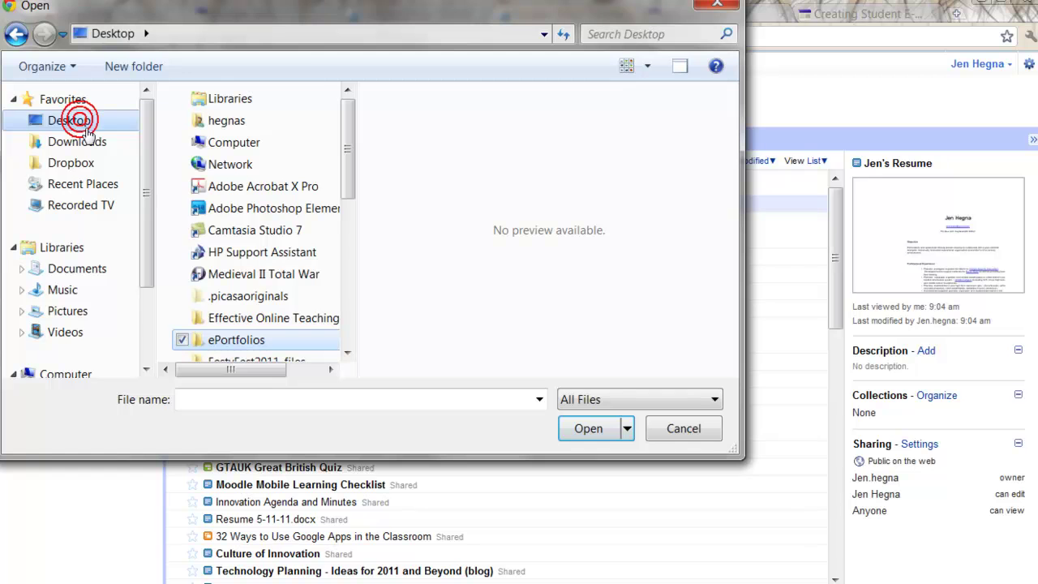
drag(346, 153, 349, 268)
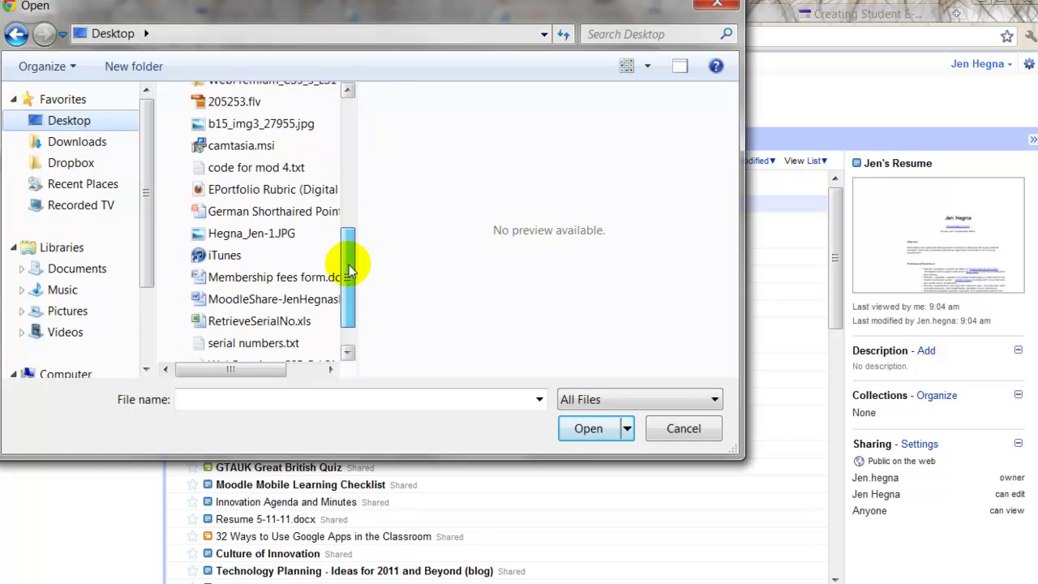
click(230, 301)
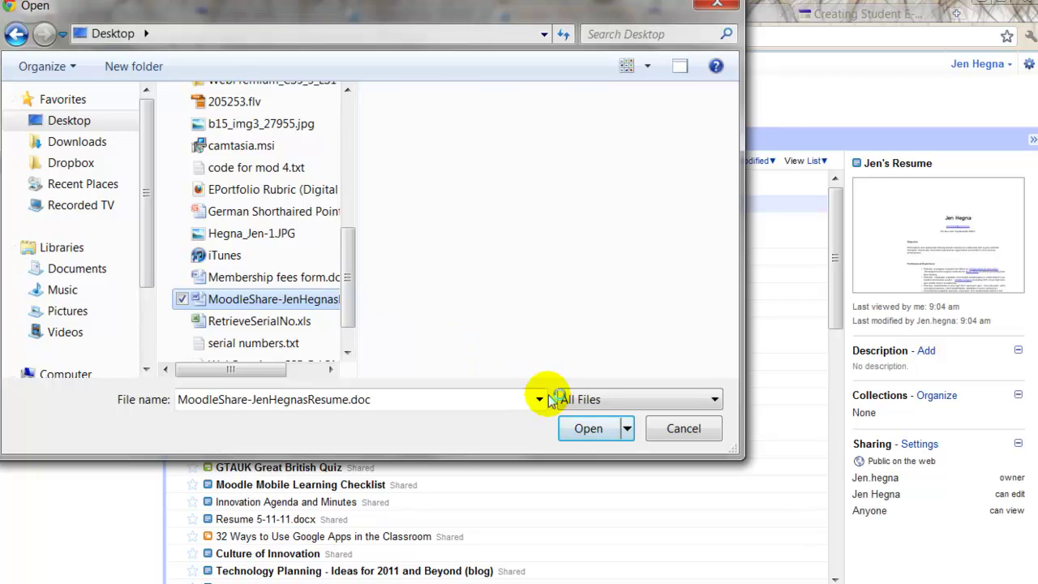
click(597, 429)
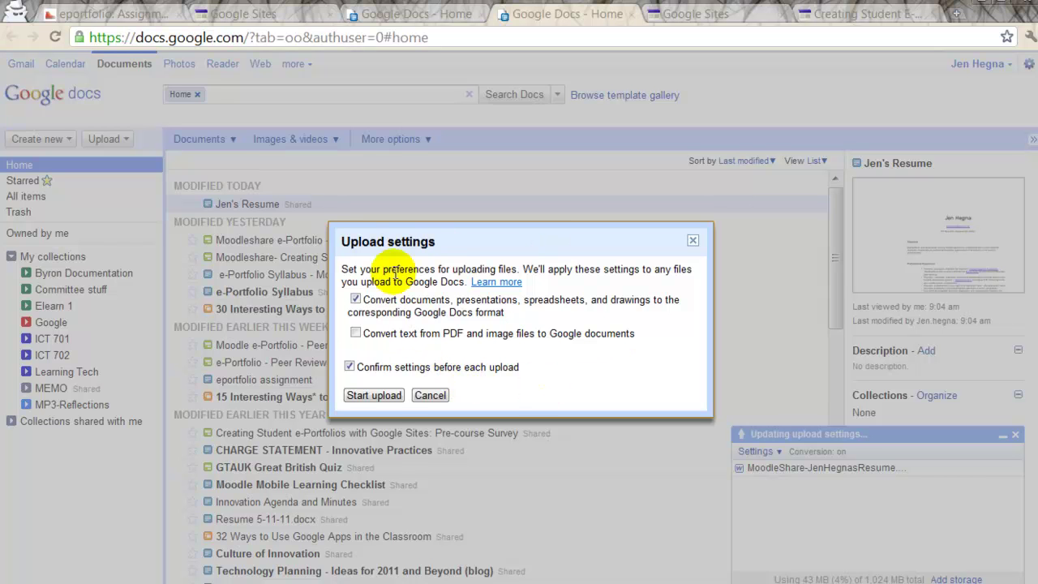
Step: Start the upload with conversion to Google Docs format enabled
click(388, 397)
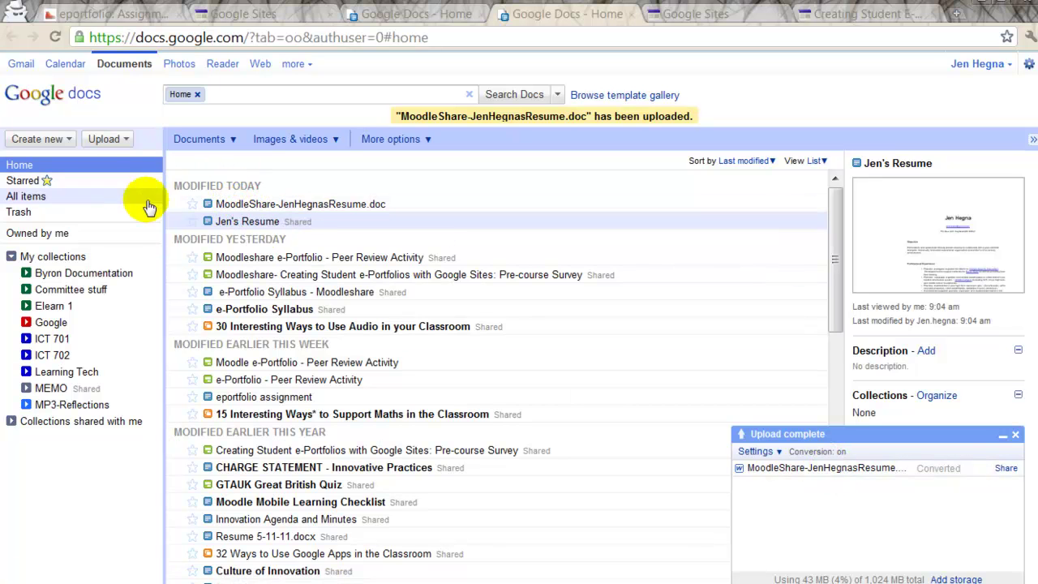
Step: Open the converted resume in the Docs editor, with the cursor at the first experience bullet
click(322, 204)
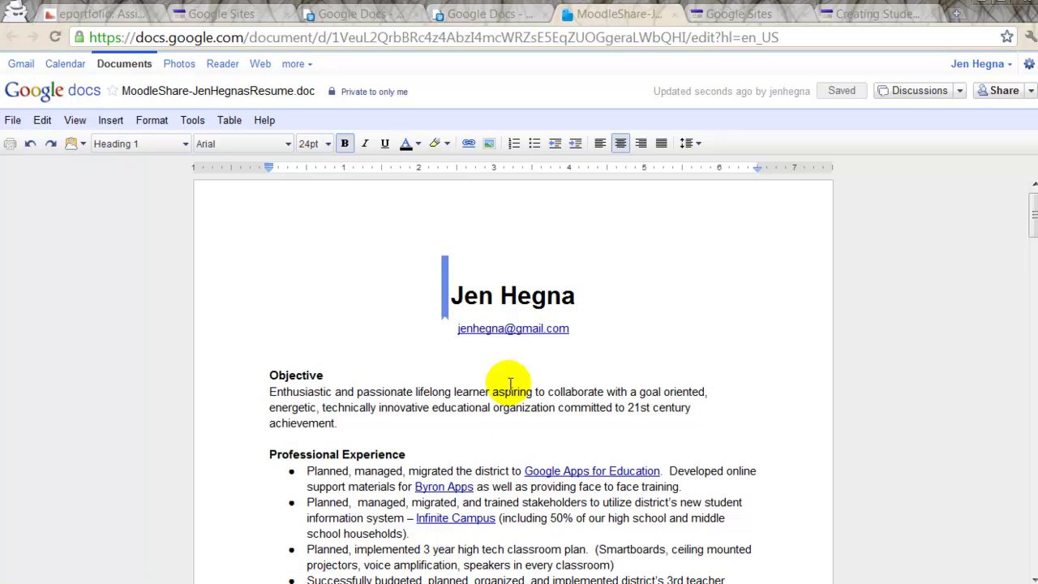
scroll(502, 398, down, 4)
drag(379, 282, 438, 282)
click(579, 268)
scroll(519, 263, up, 3)
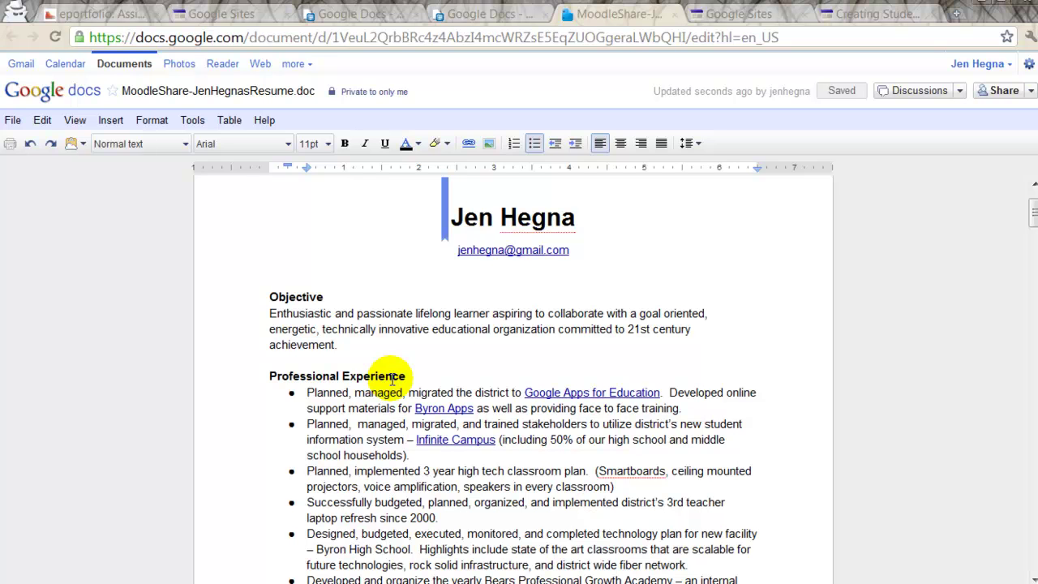
click(307, 395)
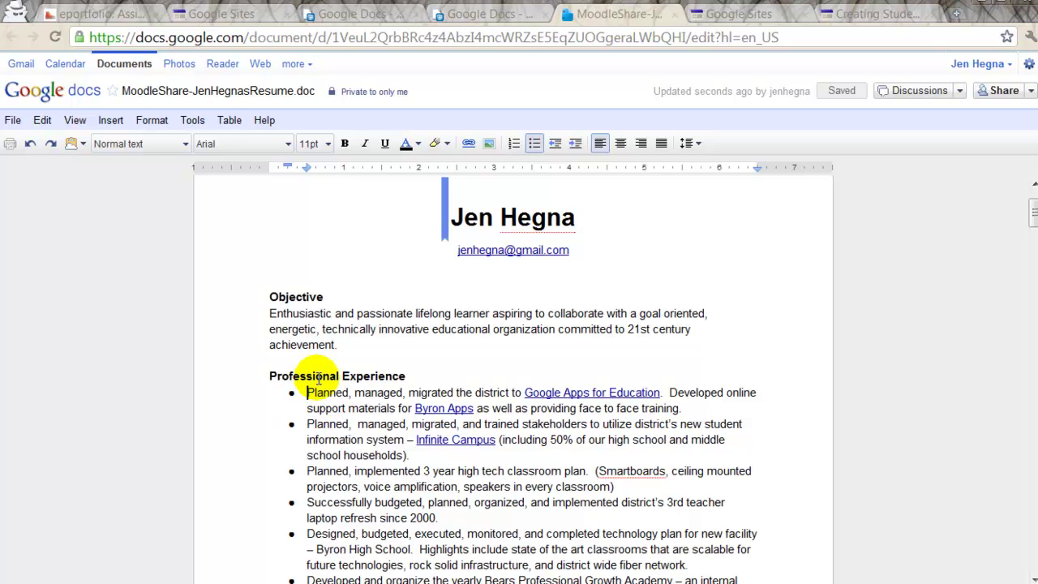
Step: Add a new first bullet: Developed "Creating Student e-Portfolios with Google Sites" and distributed to Creative Commons
key(Return)
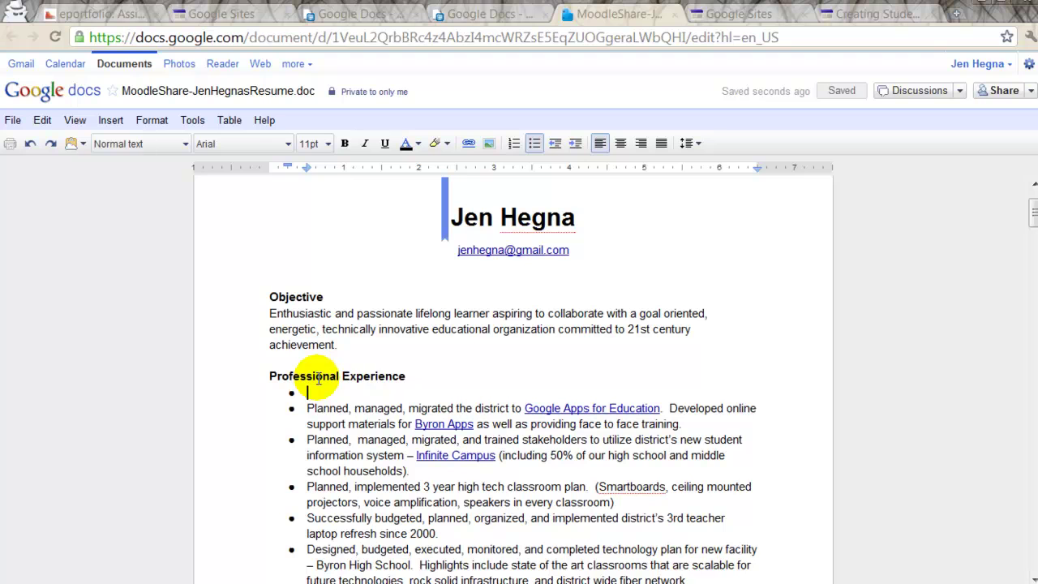
text(Created and)
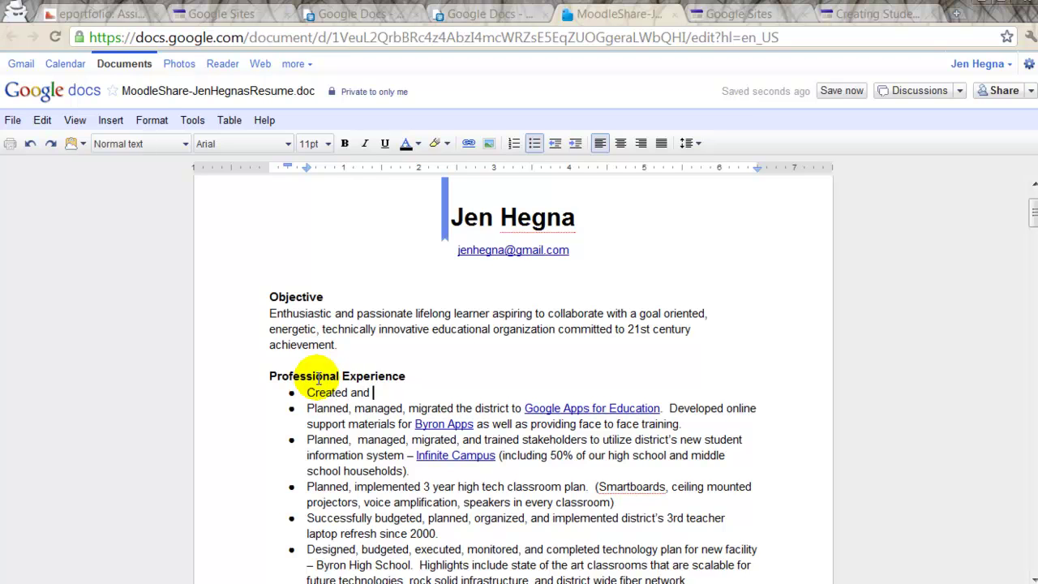
key(BackSpace)
key(BackSpace)
key(BackSpace)
key(BackSpace)
key(BackSpace)
key(BackSpace)
key(BackSpace)
key(BackSpace)
key(BackSpace)
key(BackSpace)
text(Developed and created)
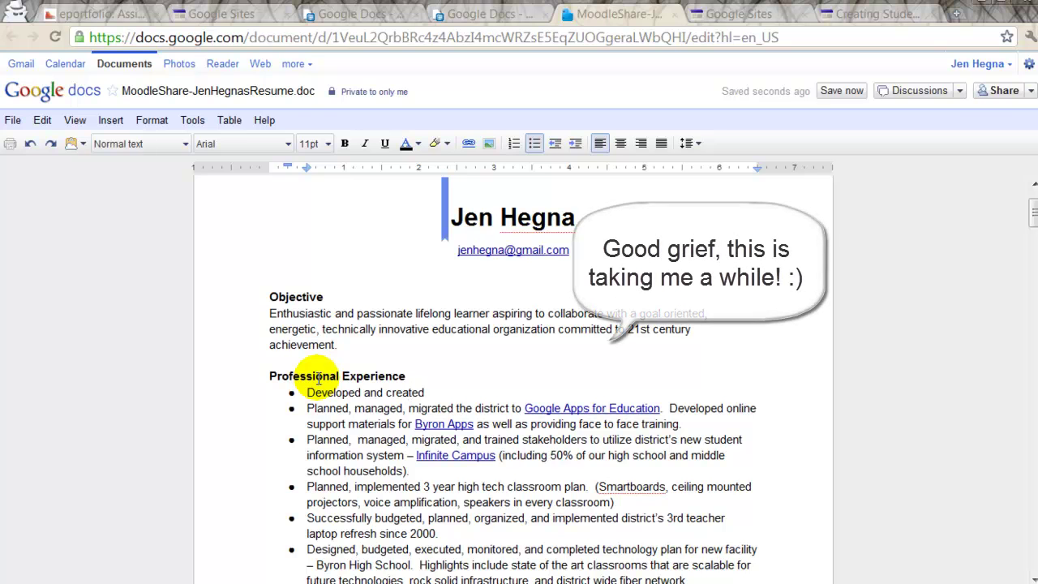
key(BackSpace)
key(BackSpace)
key(BackSpace)
key(BackSpace)
key(BackSpace)
key(BackSpace)
key(BackSpace)
key(BackSpace)
key(BackSpace)
key(BackSpace)
key(BackSpace)
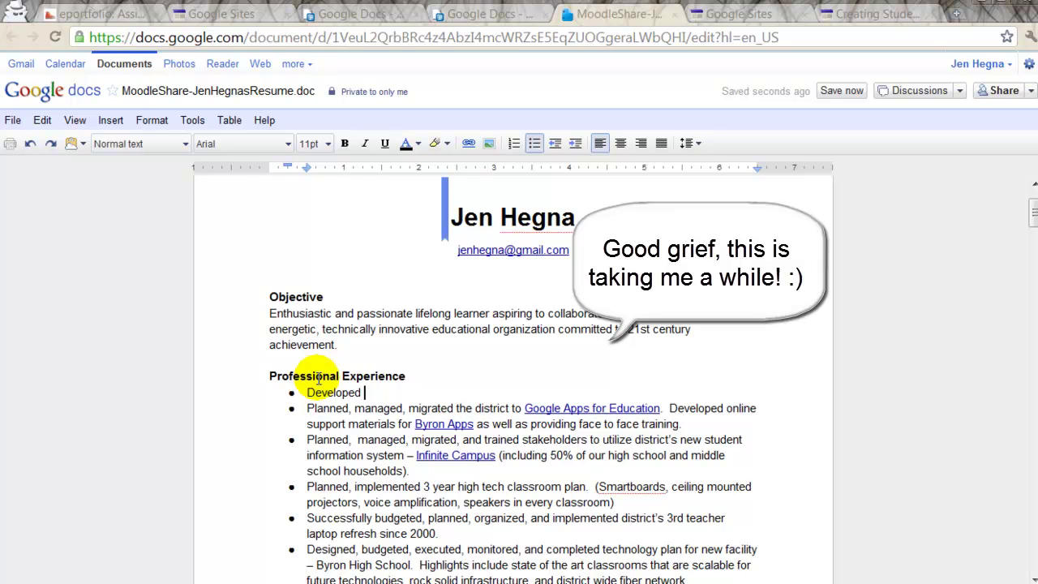
text(c)
key(BackSpace)
text(Creating Good)
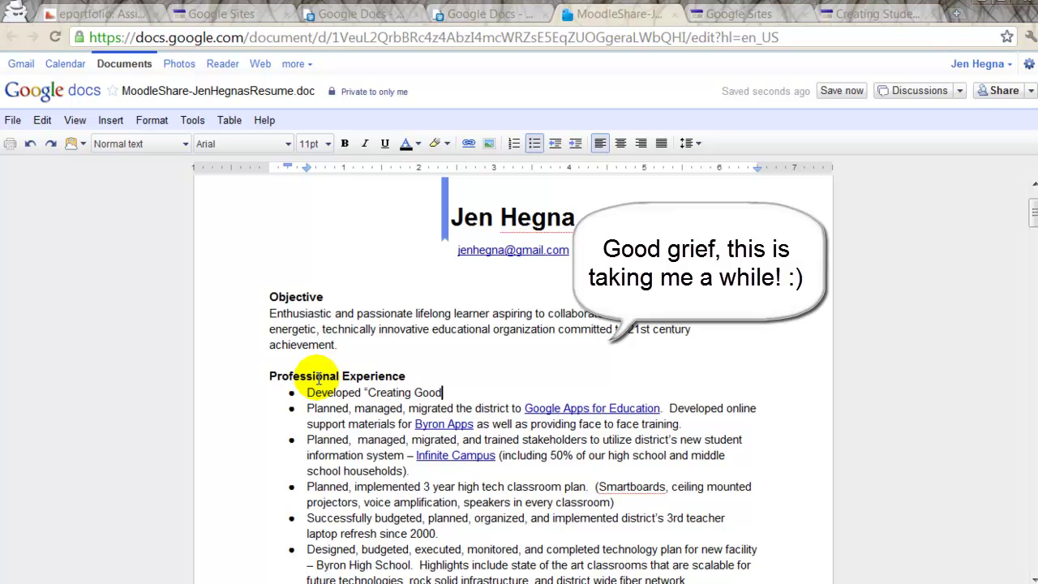
key(BackSpace)
key(BackSpace)
key(BackSpace)
key(BackSpace)
text(Su)
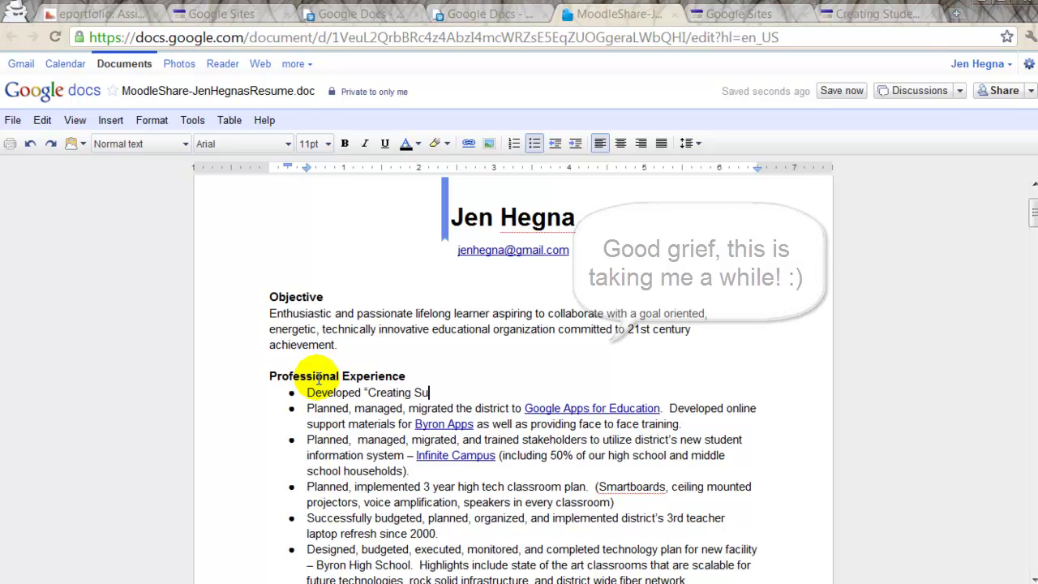
key(BackSpace)
text(tudent e)
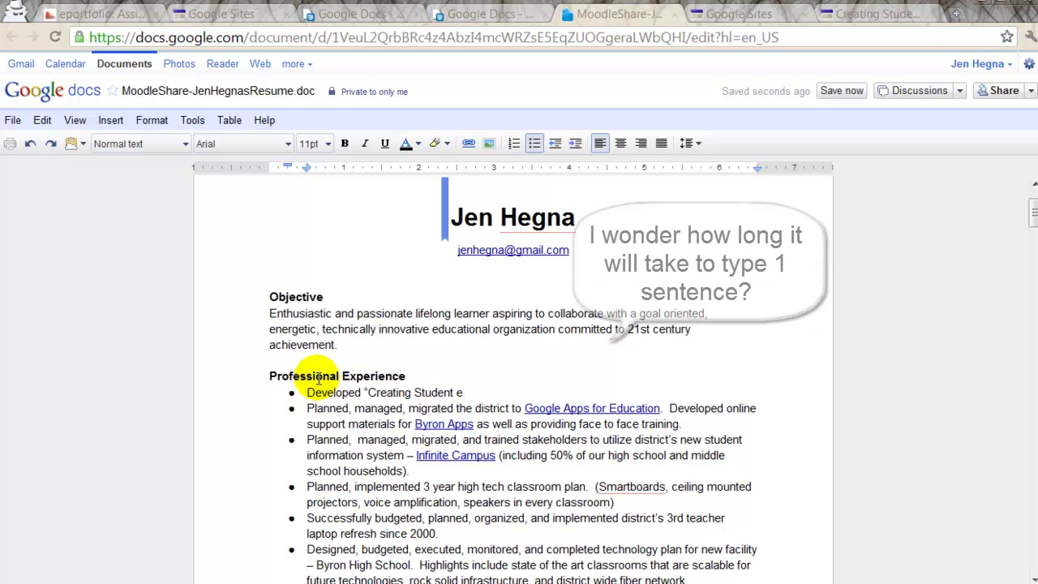
text(-Portfolios)
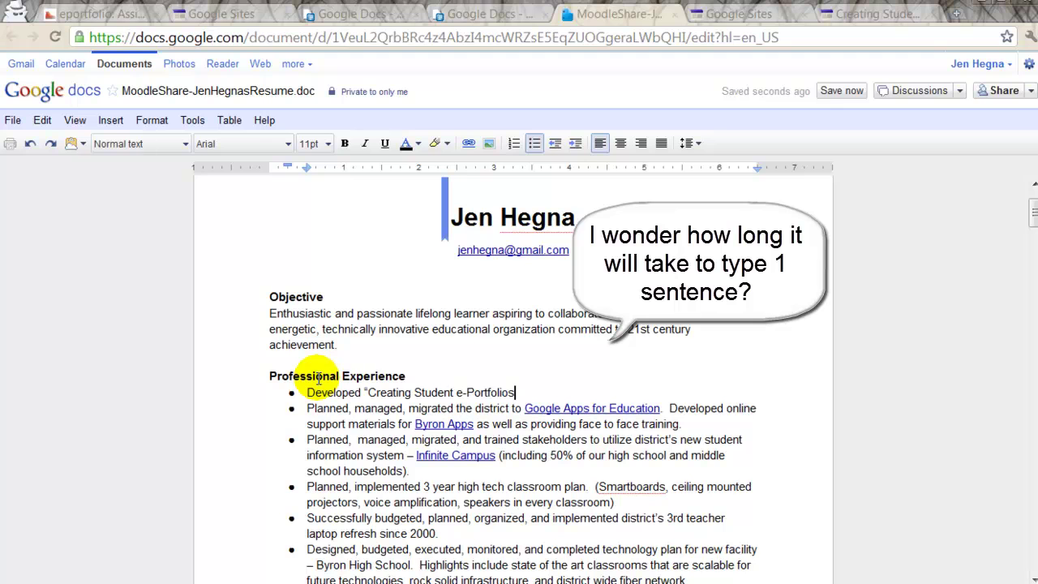
text( with Google Sites)
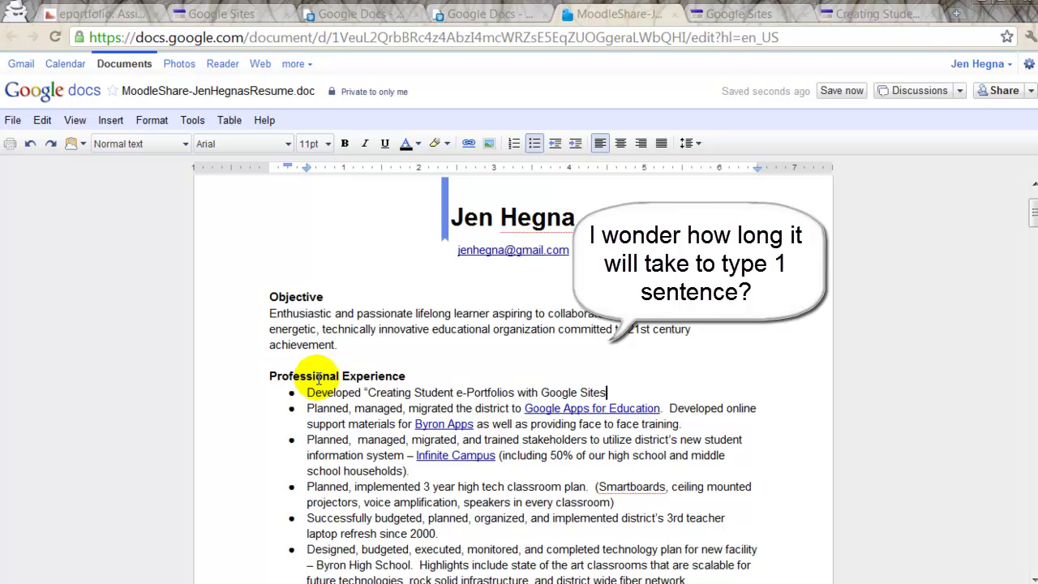
text(" and distributed to the co)
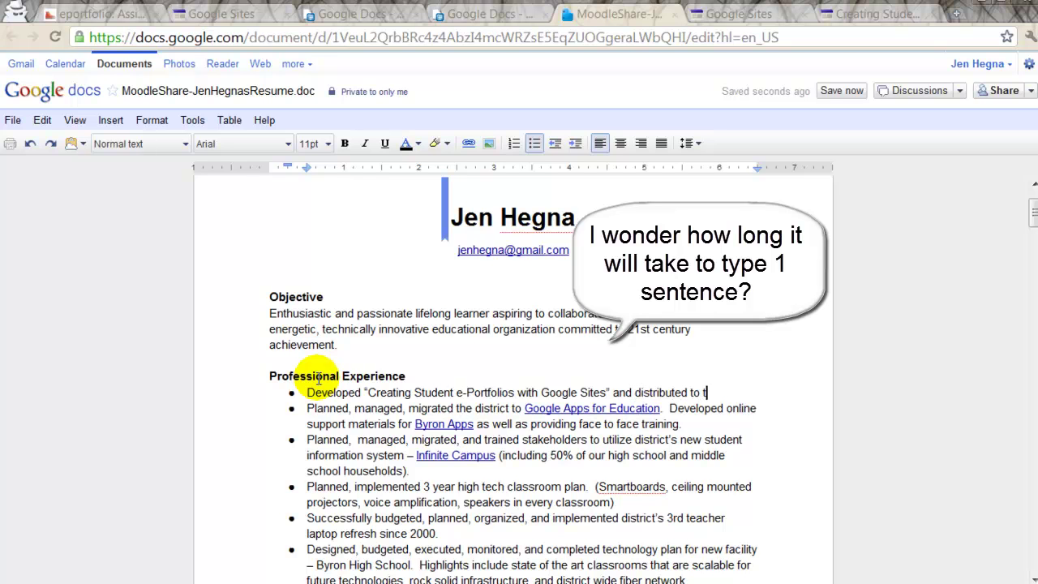
key(BackSpace)
key(BackSpace)
key(BackSpace)
key(BackSpace)
key(BackSpace)
text(c)
text(reative Comm)
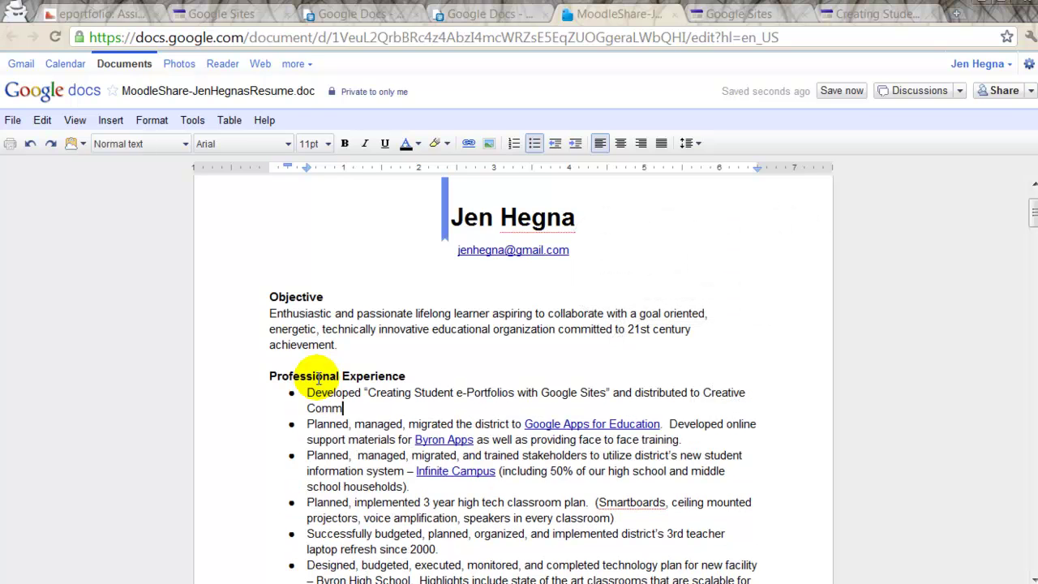
text(ons.)
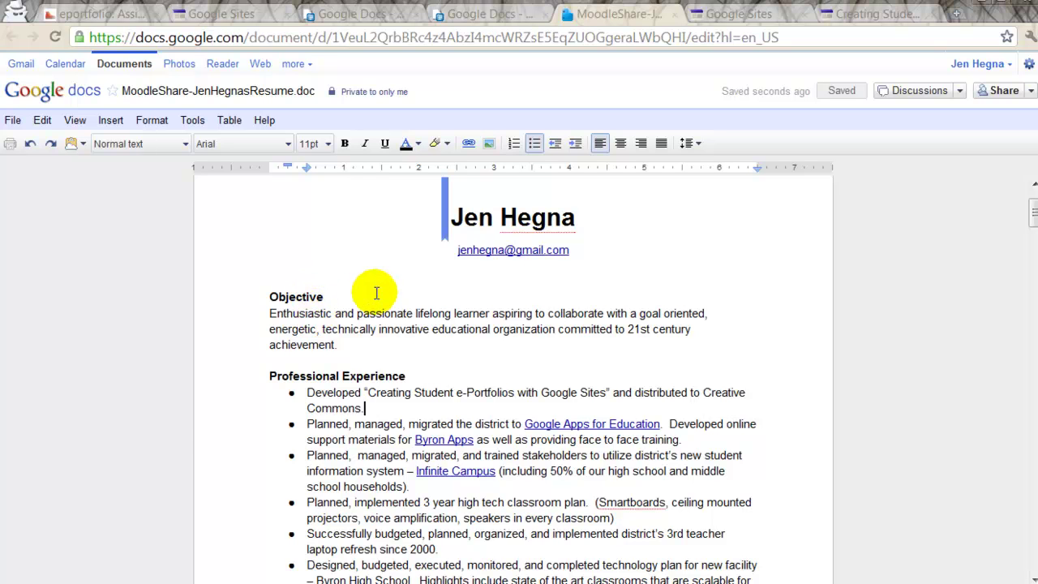
Step: Open the resume's Sharing settings and enter the instructor's e-mail address under Add people
click(369, 92)
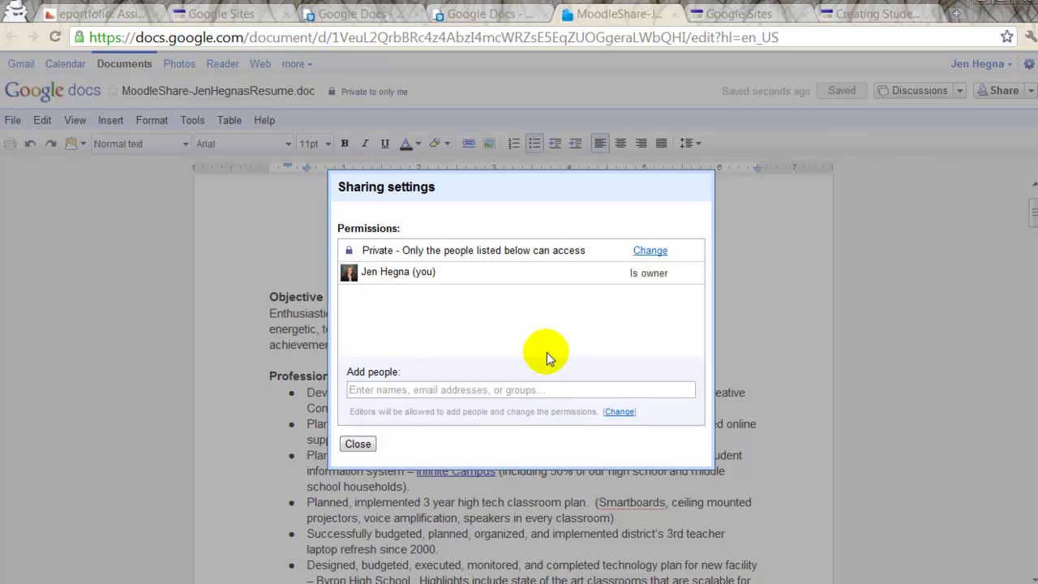
click(434, 389)
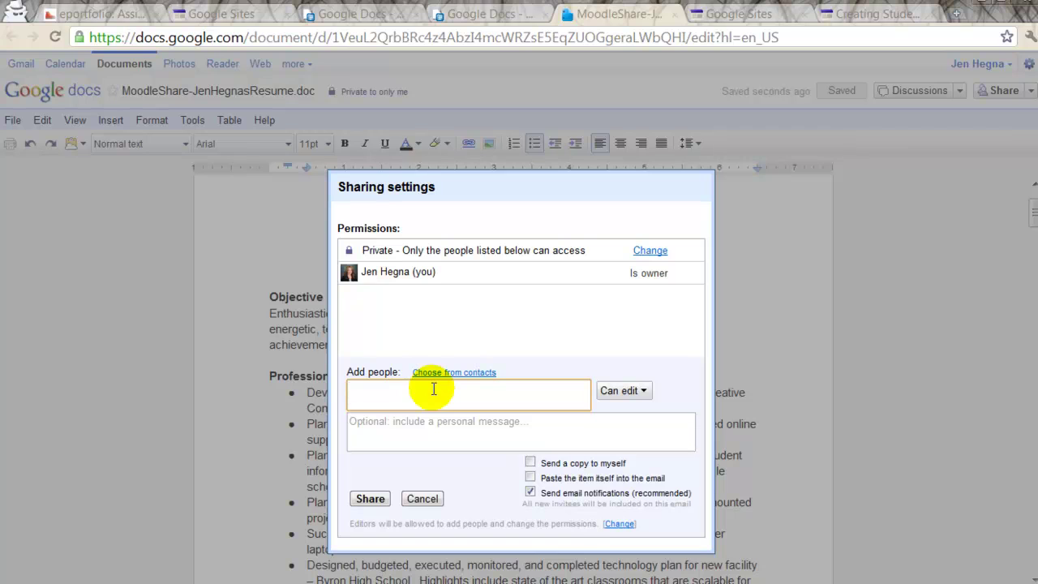
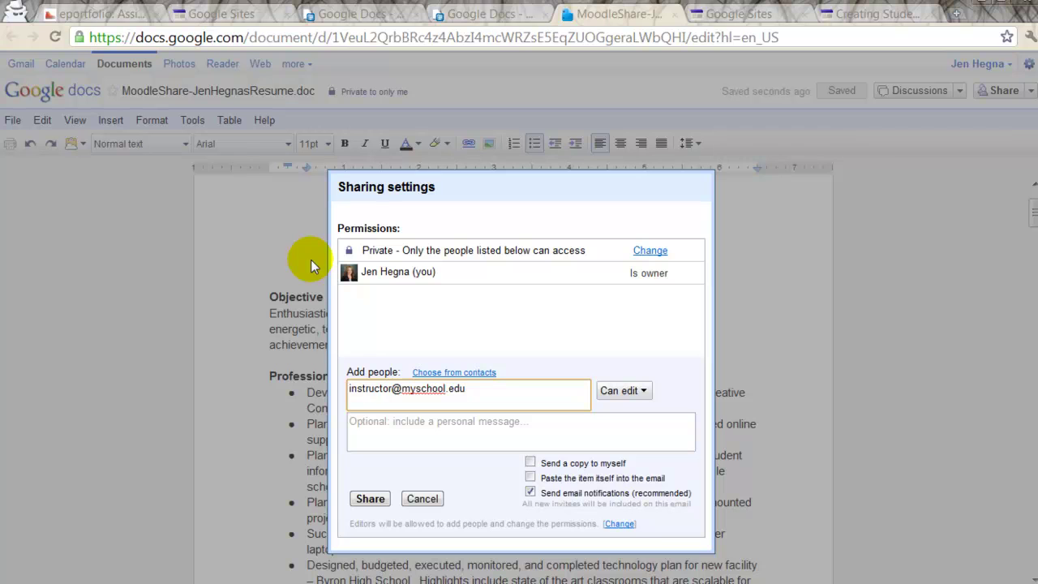
Step: Set the resume's visibility to Public on the web, view-only, and save
click(653, 252)
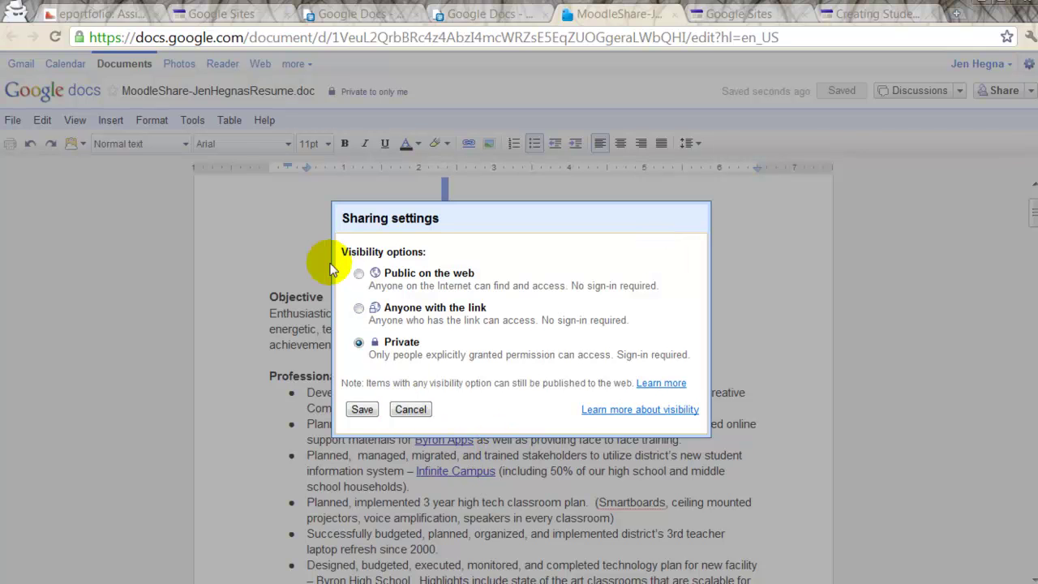
click(357, 274)
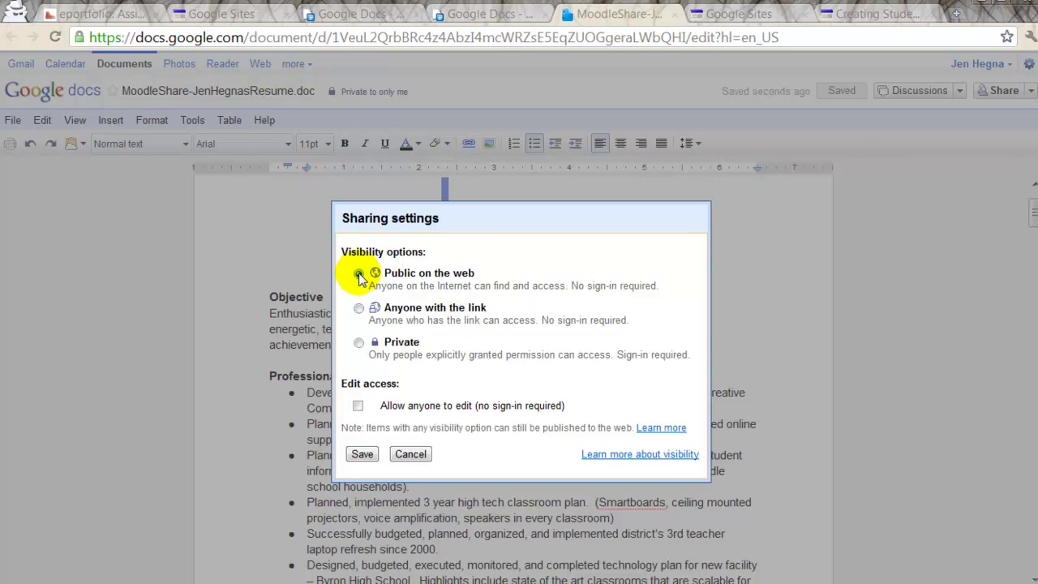
click(358, 406)
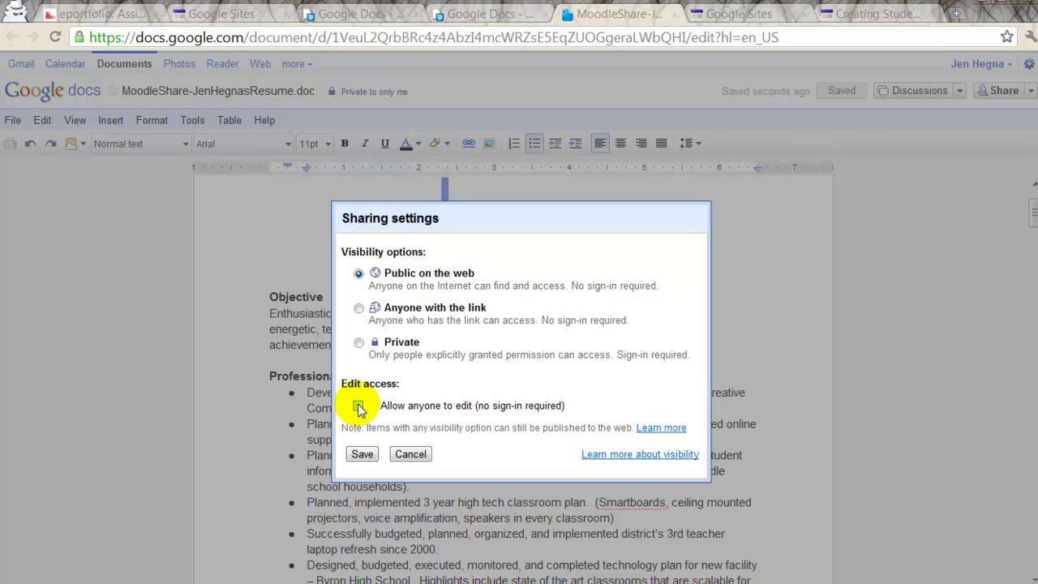
click(358, 407)
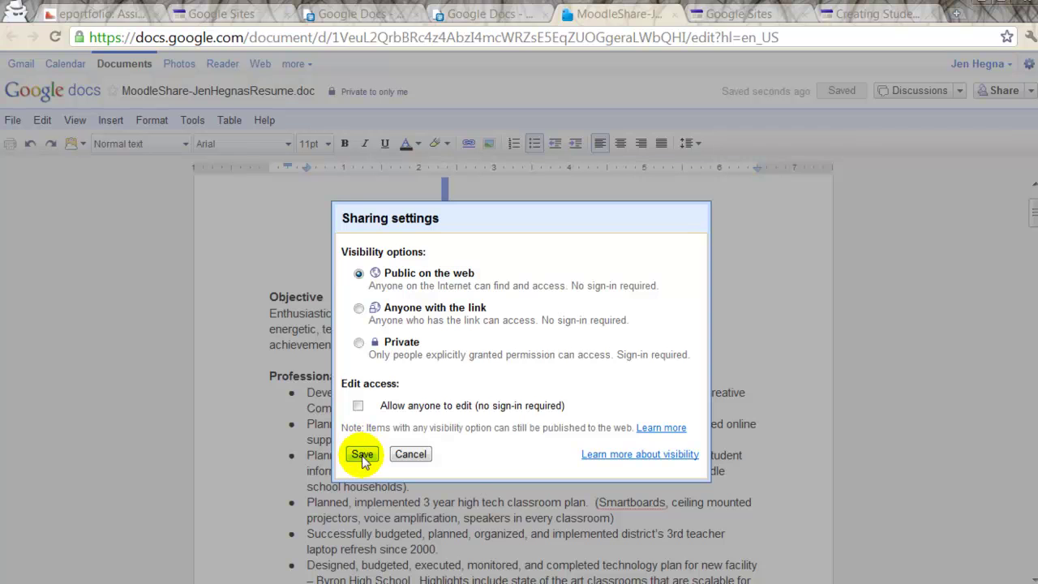
click(363, 454)
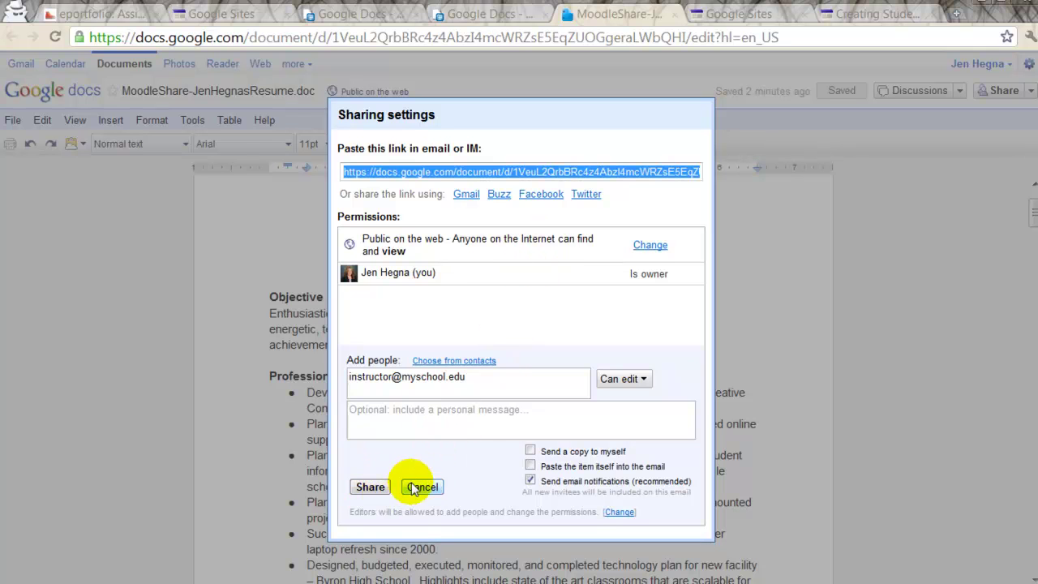
Step: Clear the instructor's address, cancel the invitation, and close the sharing settings
drag(470, 376, 350, 380)
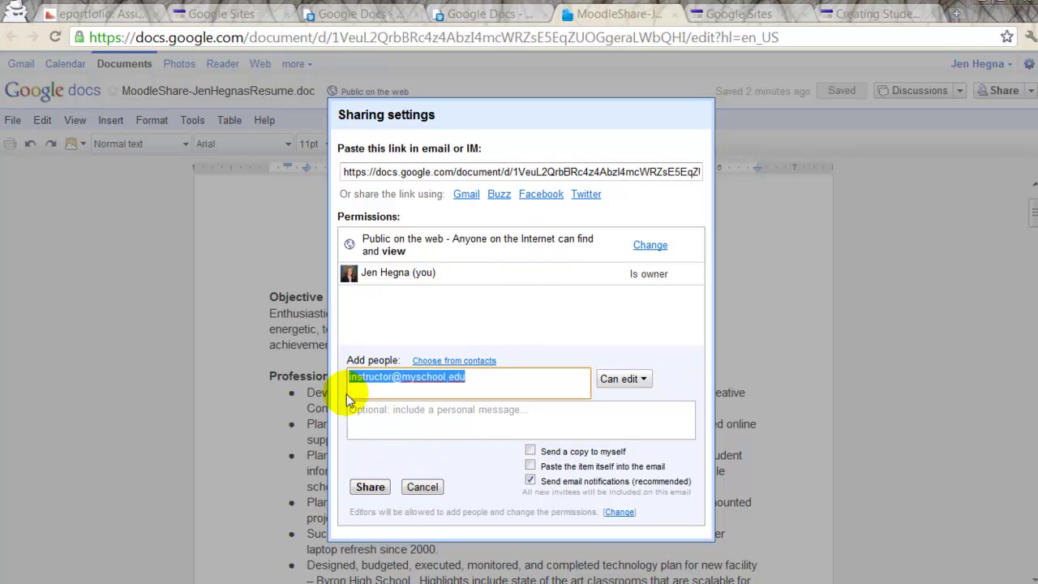
key(BackSpace)
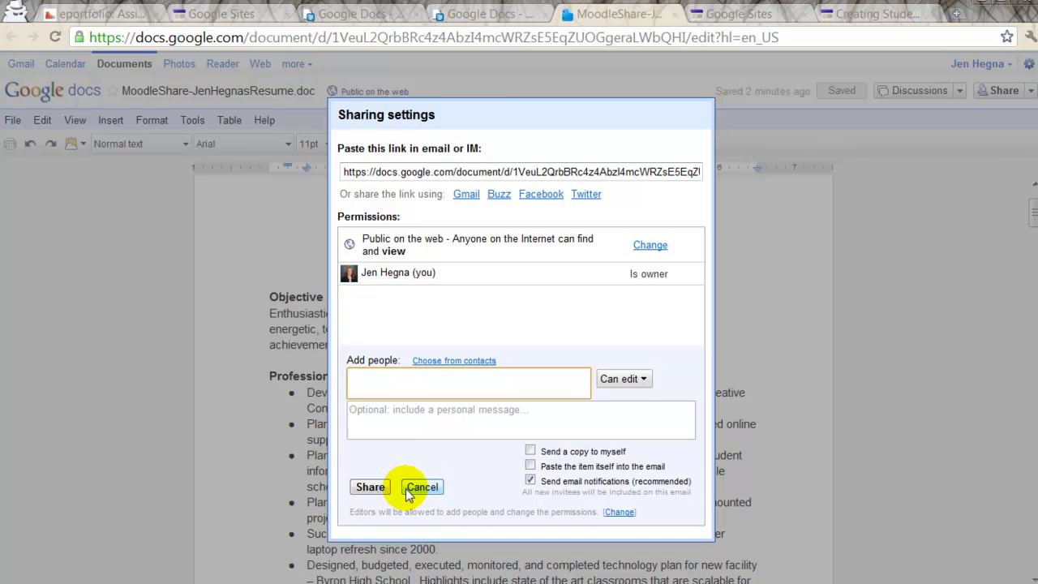
click(421, 486)
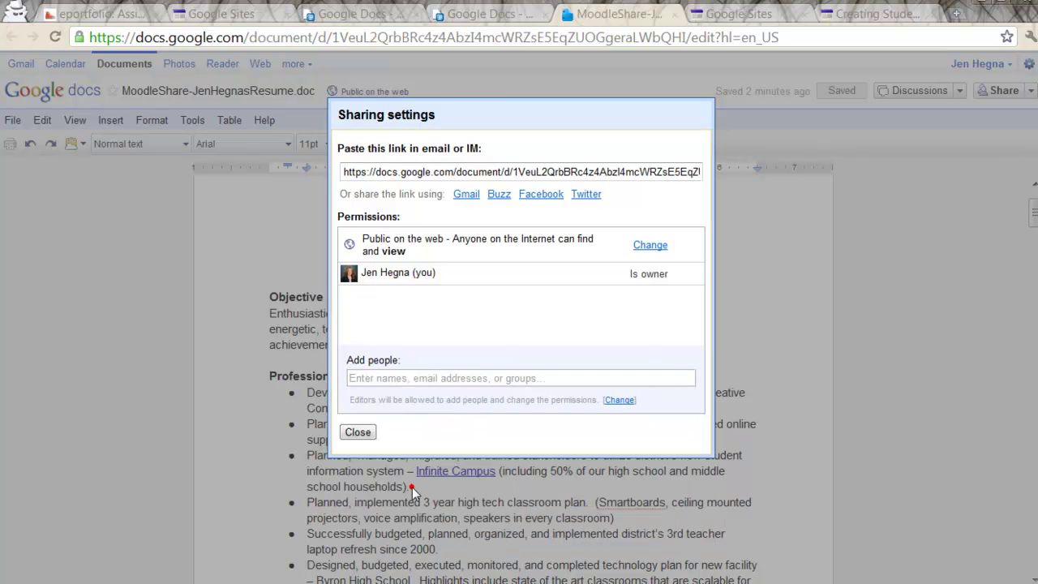
click(358, 432)
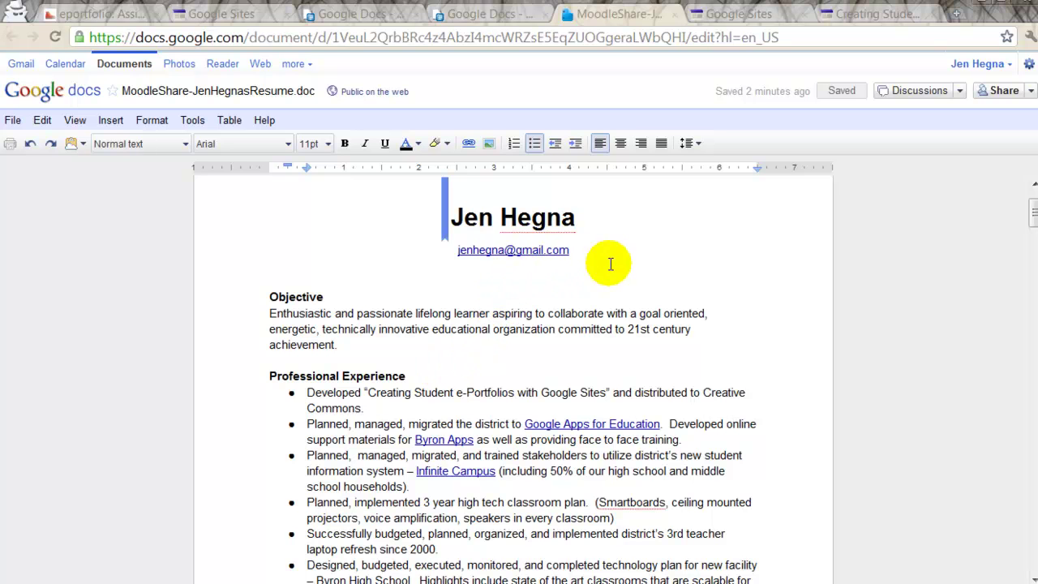
Step: On the e-portfolio site, back out of the new-page form and go to My Resume
click(892, 16)
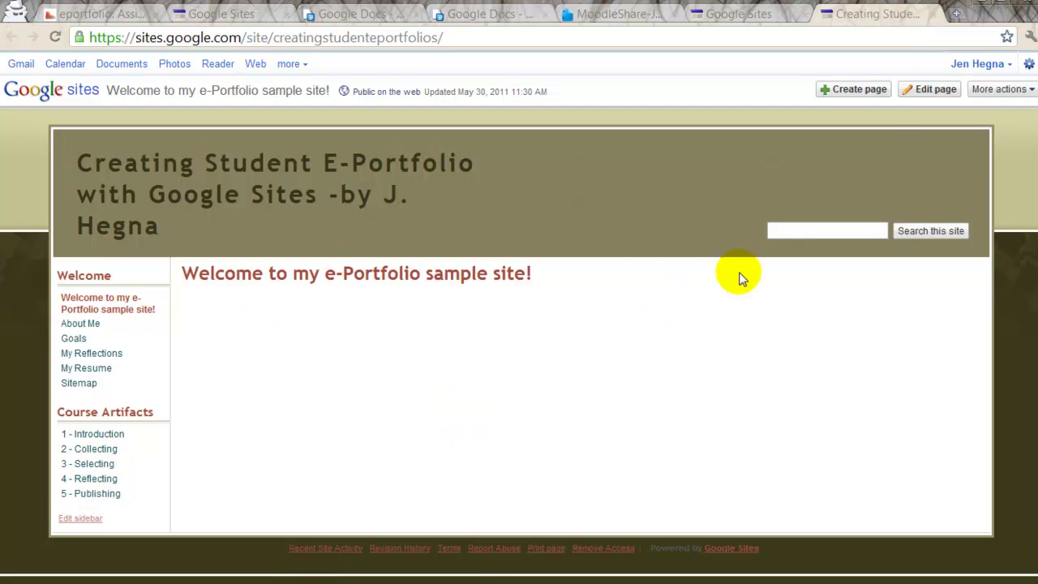
click(858, 93)
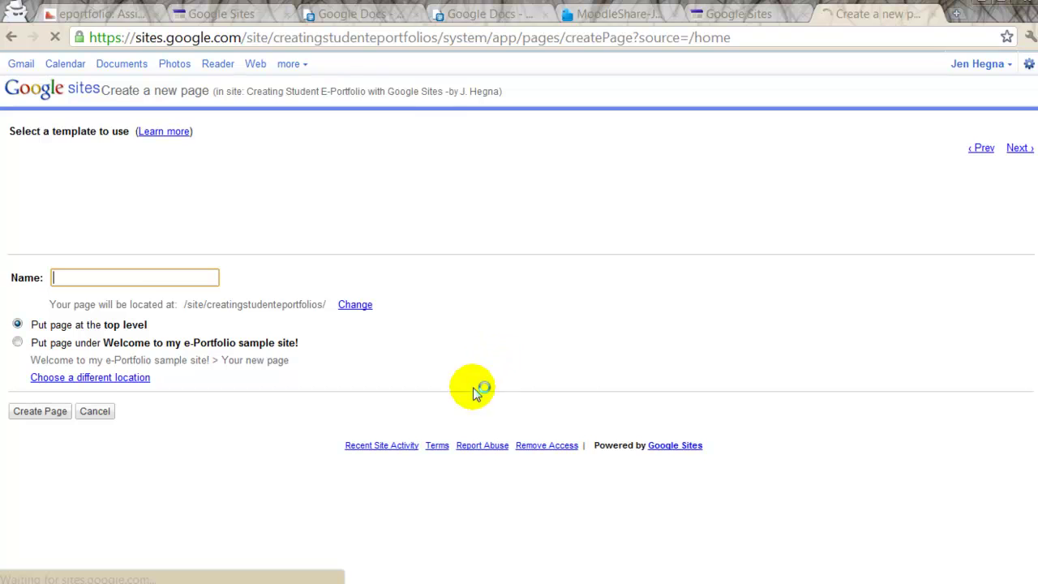
text(M)
key(BackSpace)
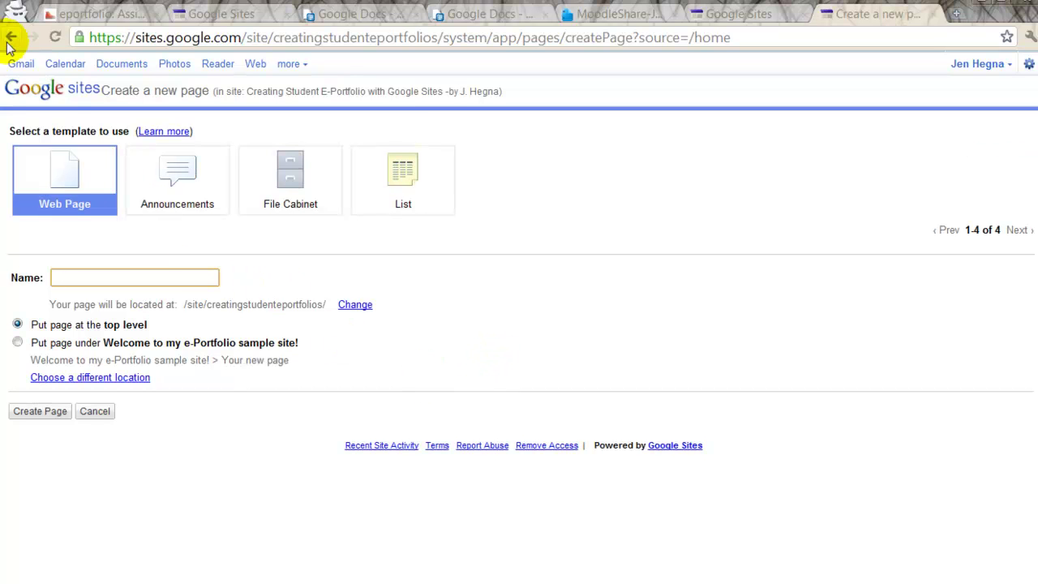
click(11, 37)
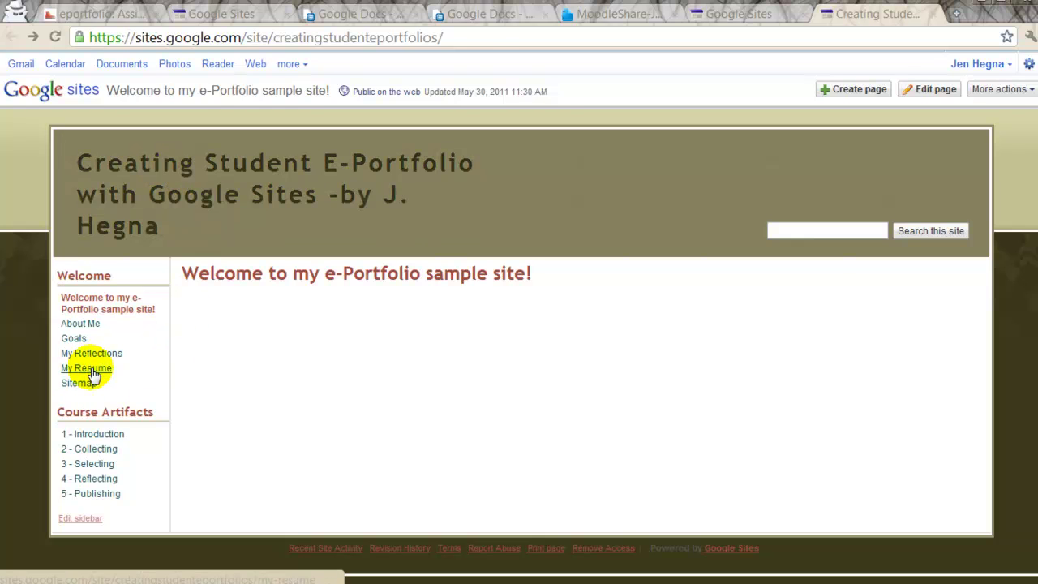
click(73, 367)
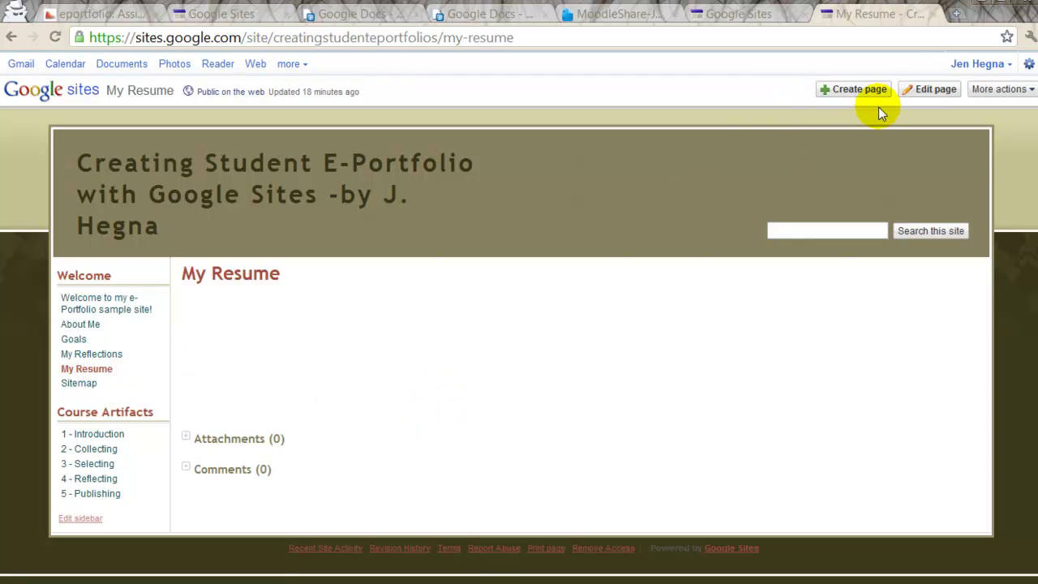
Step: Edit My Resume, insert a Google document, and pick the resume from the Documents list
click(928, 92)
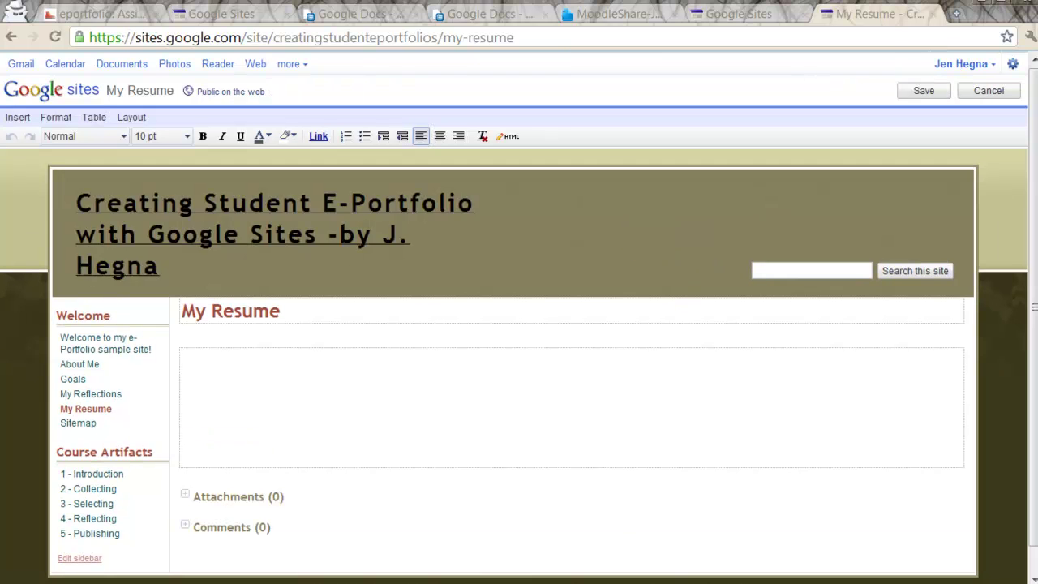
click(18, 119)
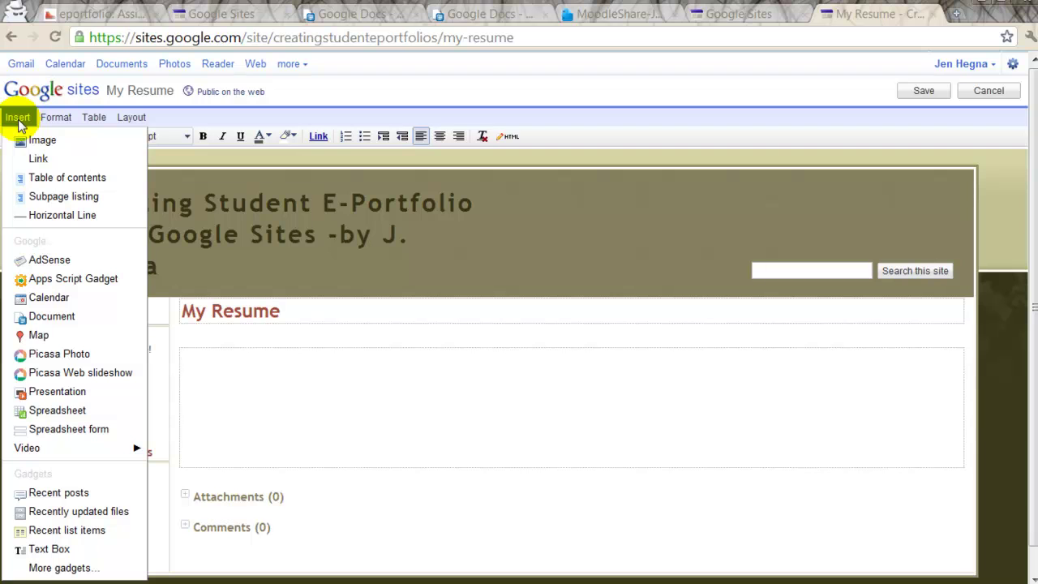
click(48, 317)
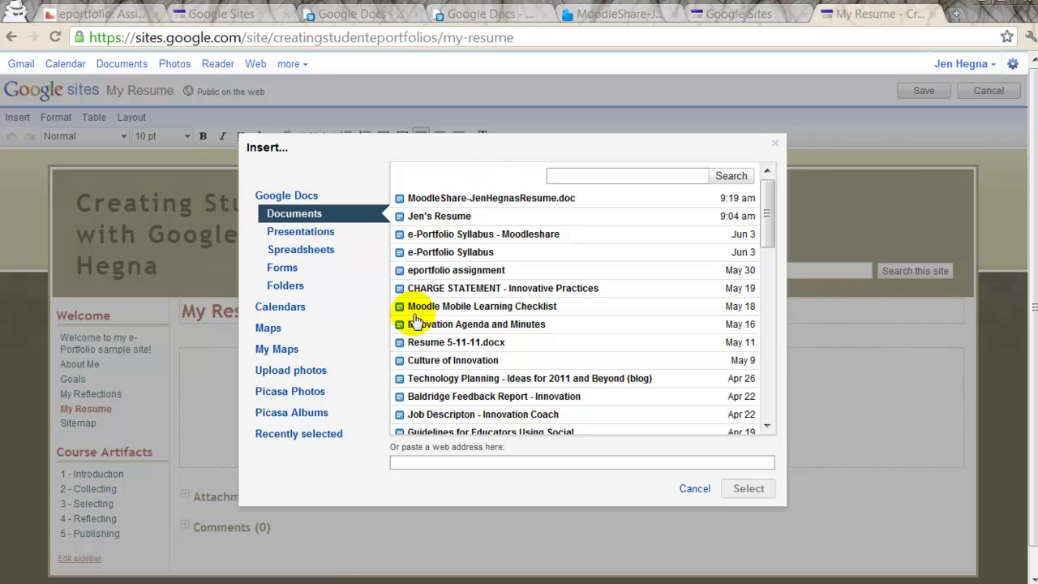
click(327, 234)
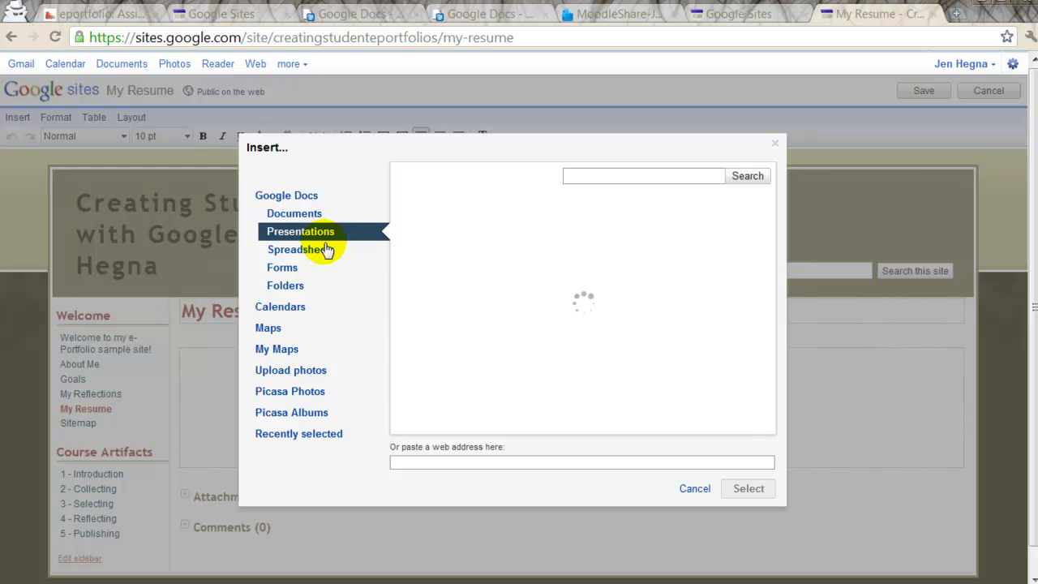
click(327, 250)
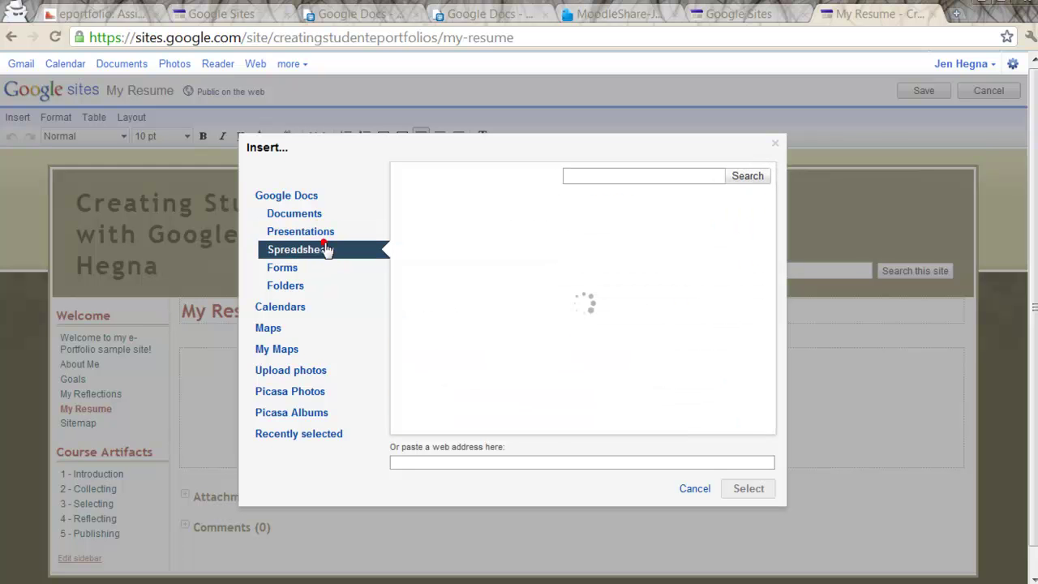
click(297, 221)
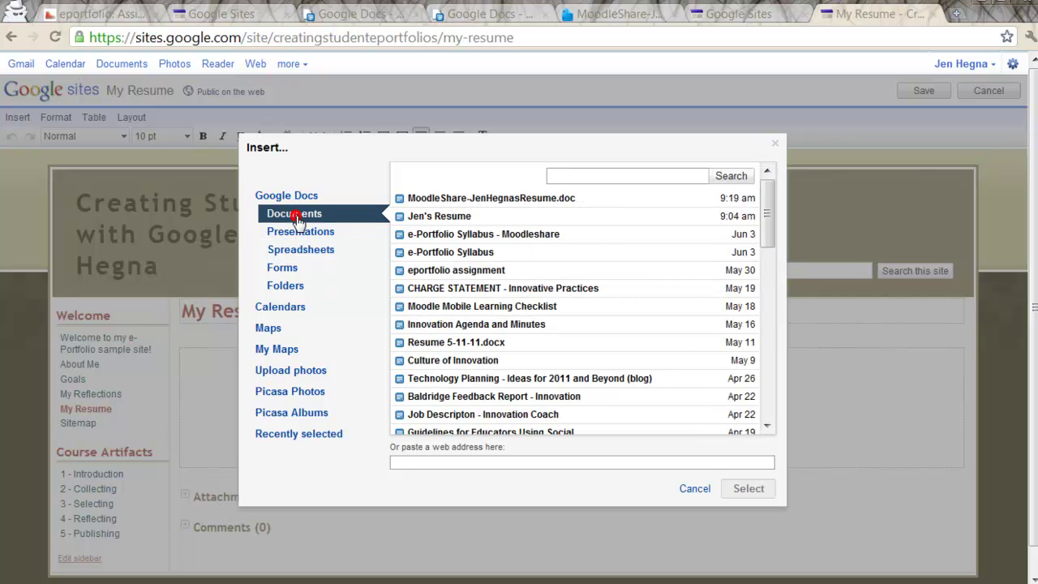
click(430, 200)
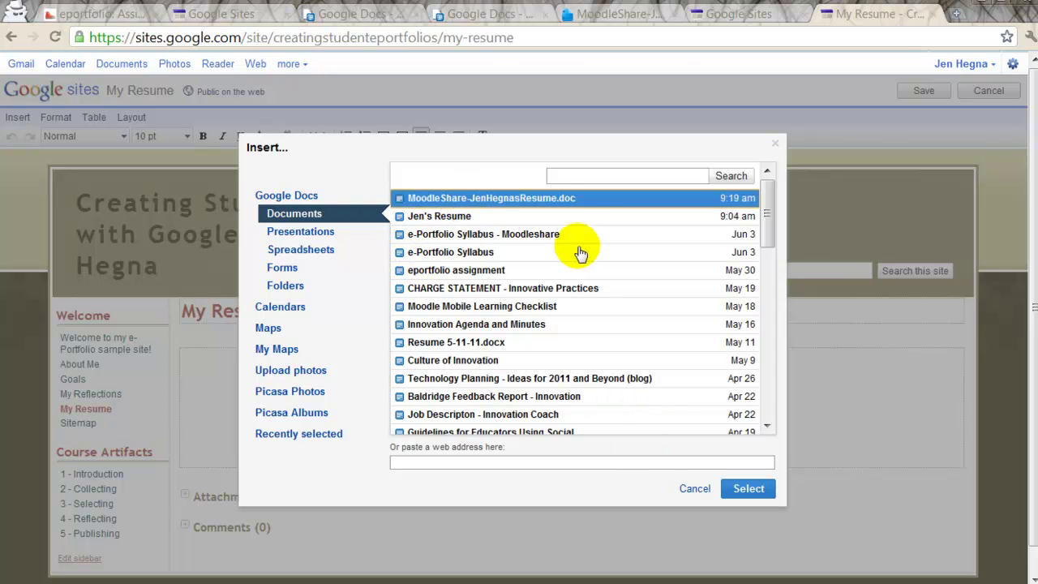
Step: Set the embed's title to the owner's name followed by 'Resume' and save it
click(734, 488)
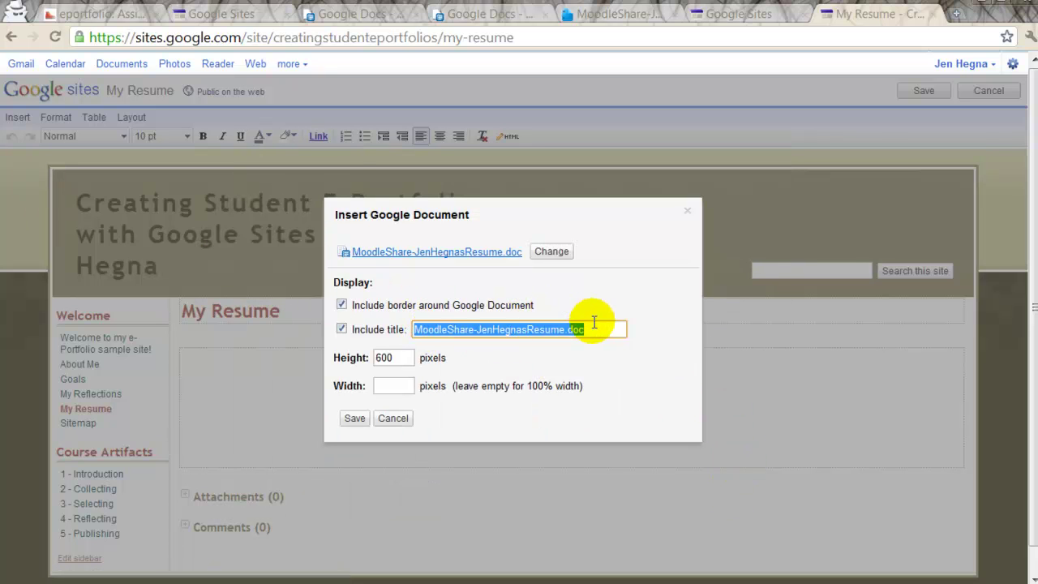
key(BackSpace)
key(BackSpace)
key(BackSpace)
key(BackSpace)
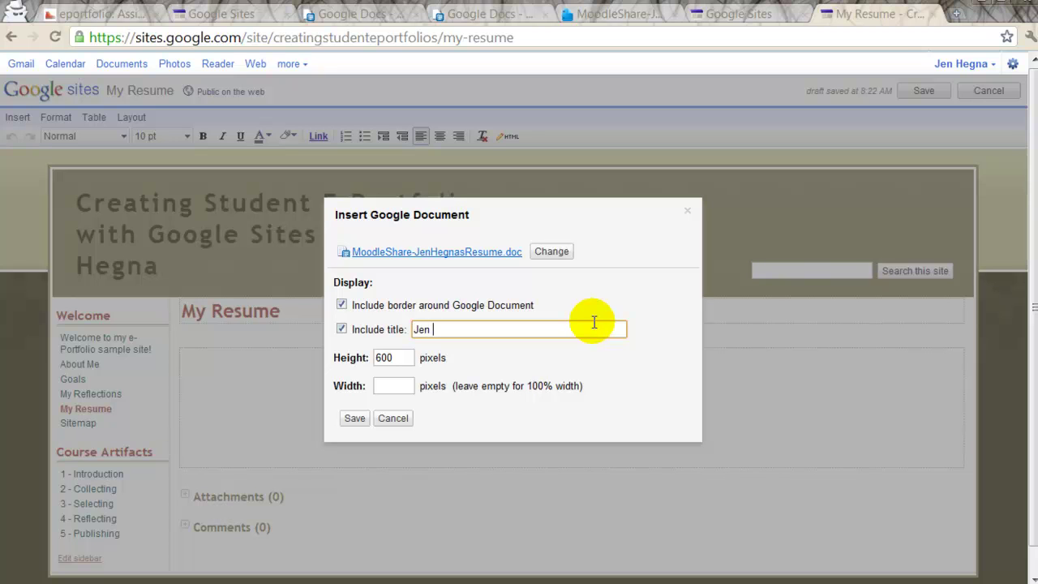
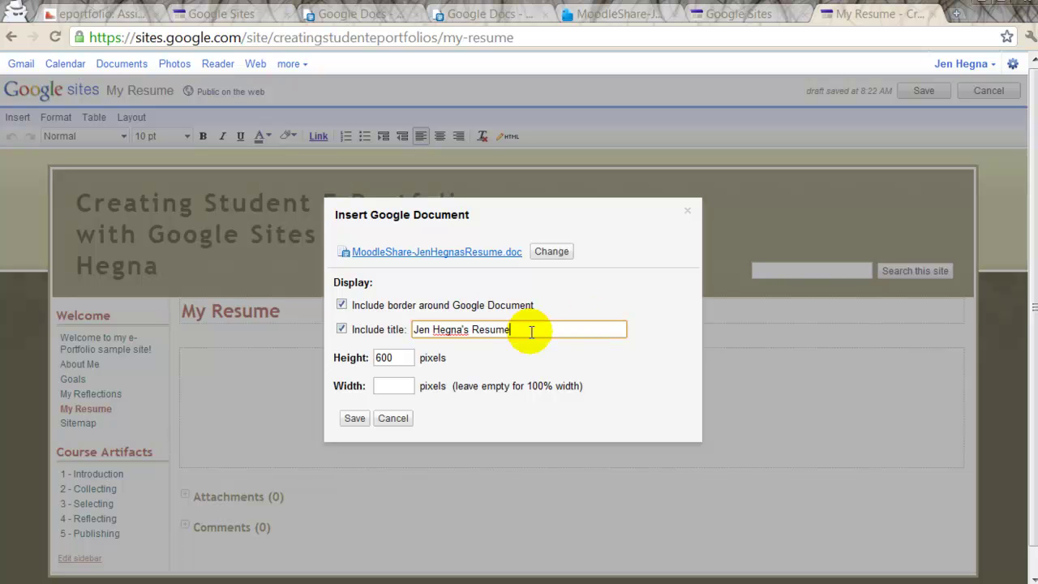
click(351, 418)
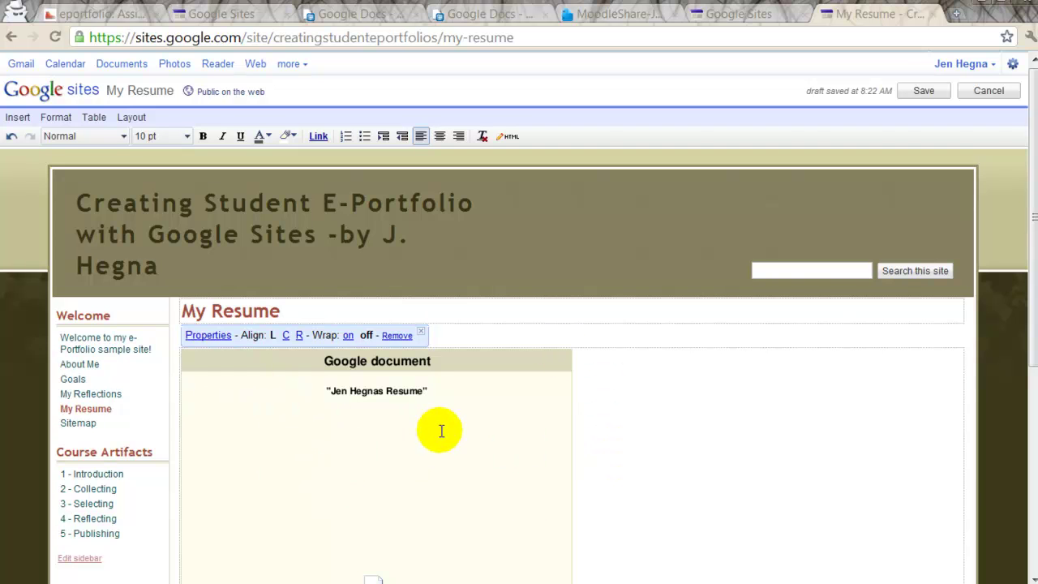
Step: Save the My Resume page and check the embedded résumé through to its Memberships and Committees section
click(923, 92)
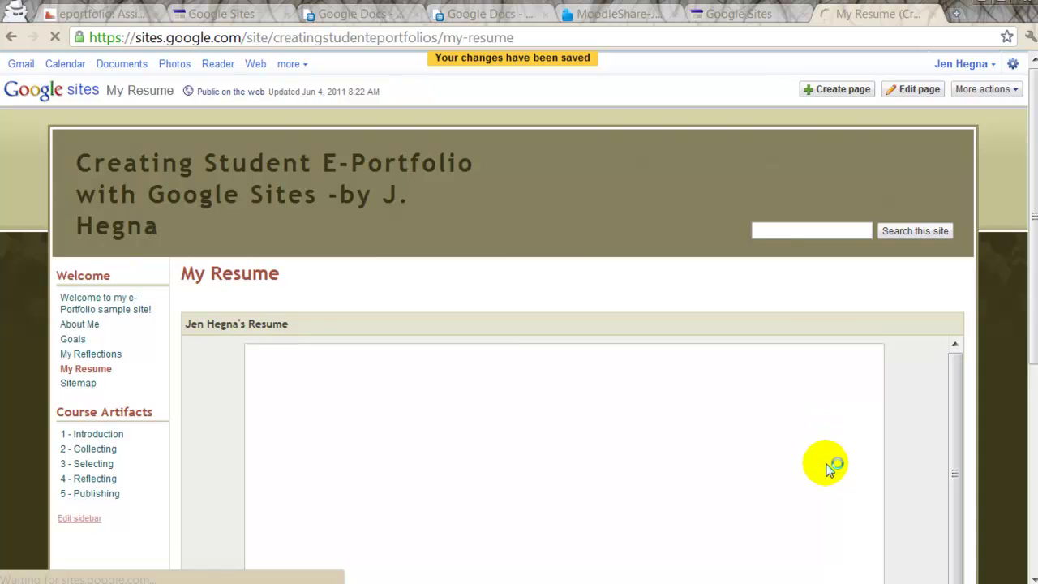
scroll(841, 478, down, 3)
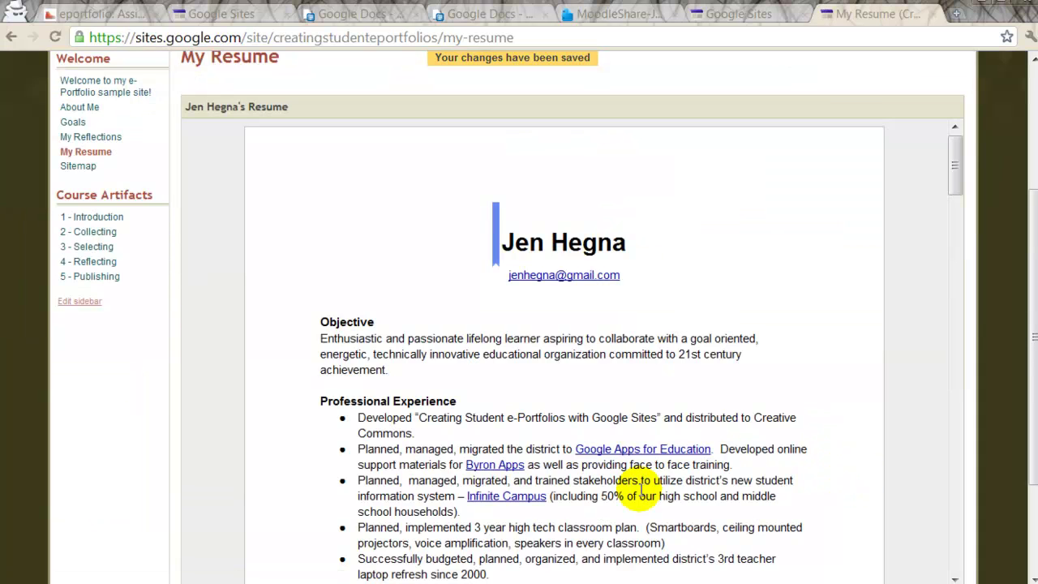
scroll(472, 367, up, 2)
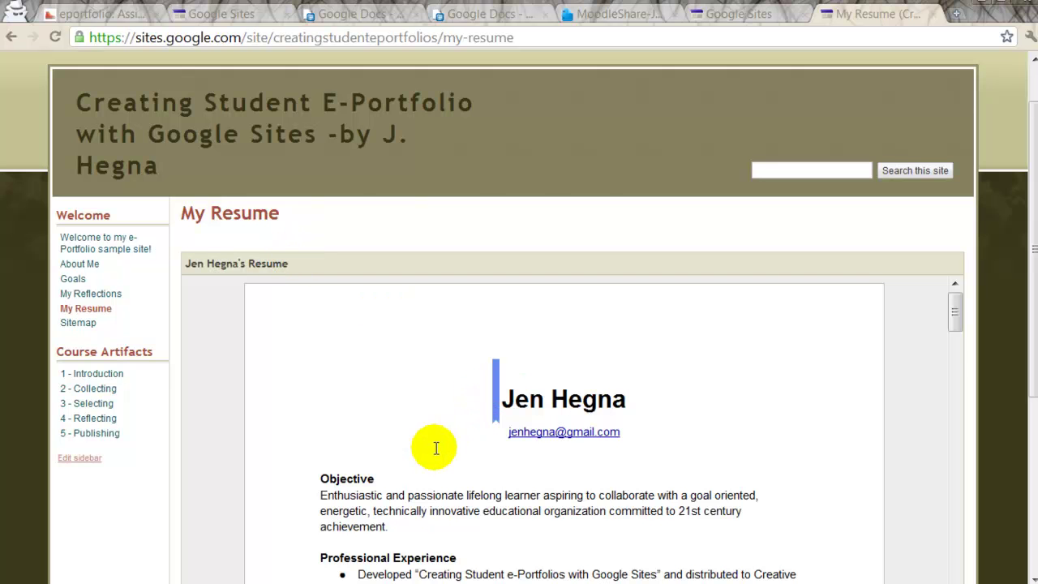
scroll(436, 447, down, 1)
scroll(436, 448, down, 1)
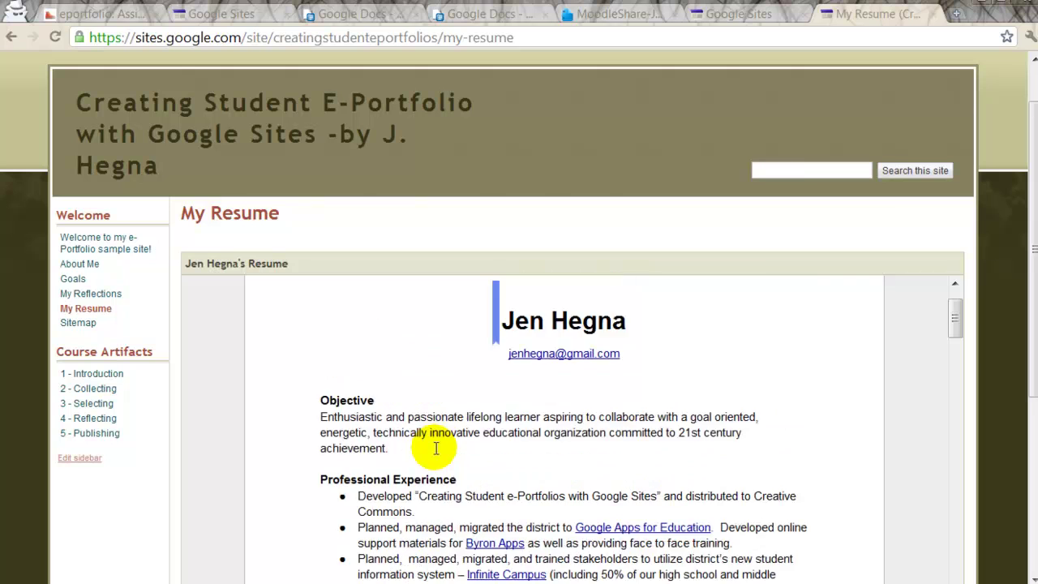
scroll(435, 448, up, 2)
scroll(436, 448, down, 5)
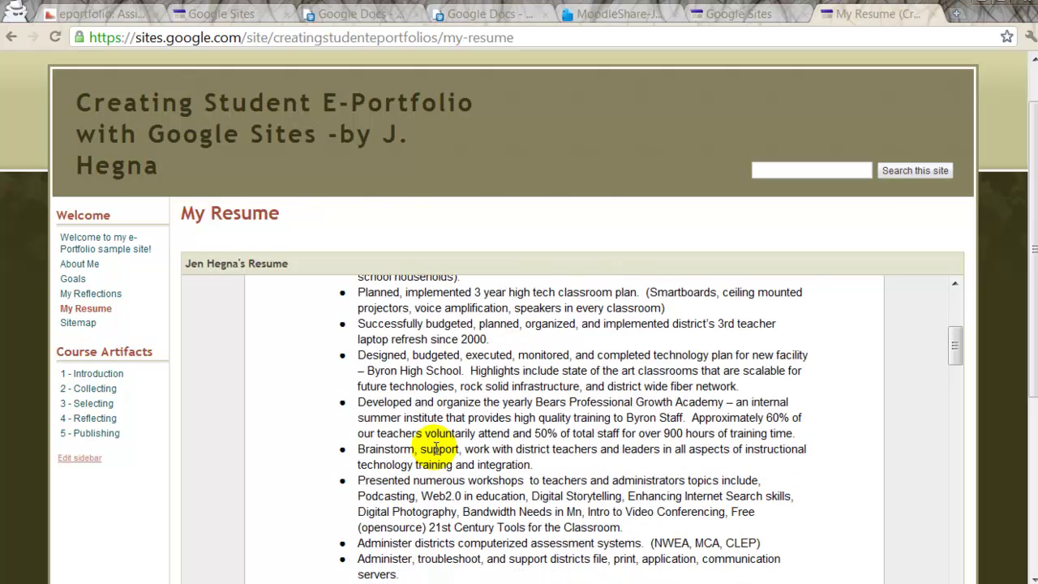
scroll(568, 459, down, 1)
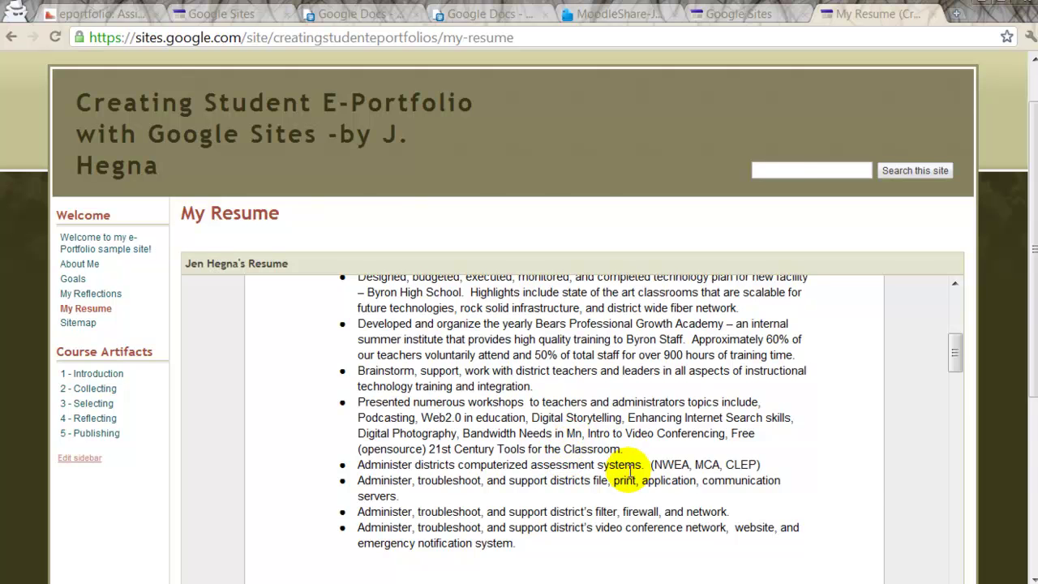
scroll(624, 466, down, 2)
scroll(630, 470, down, 2)
scroll(630, 470, down, 1)
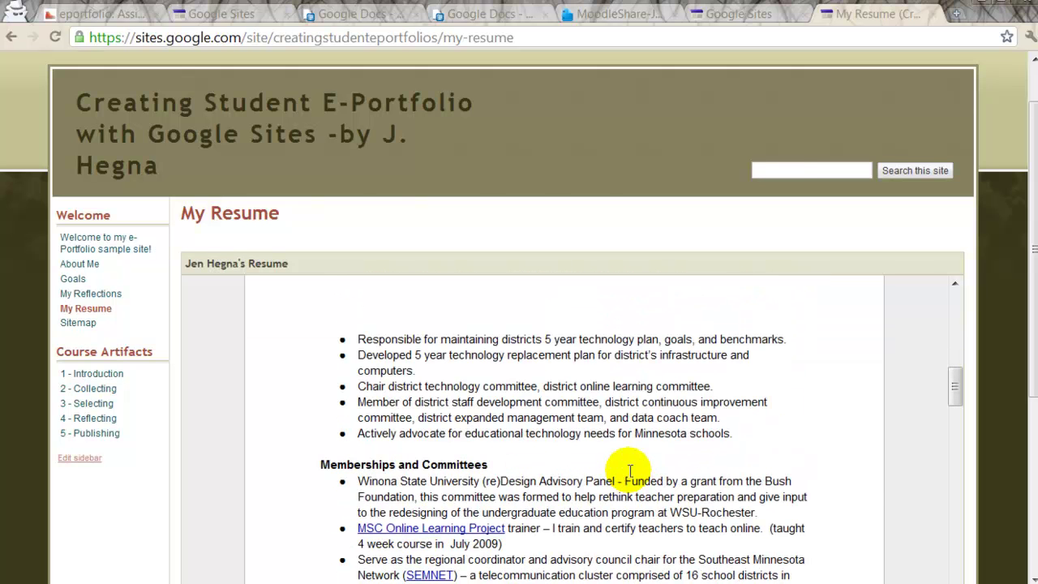